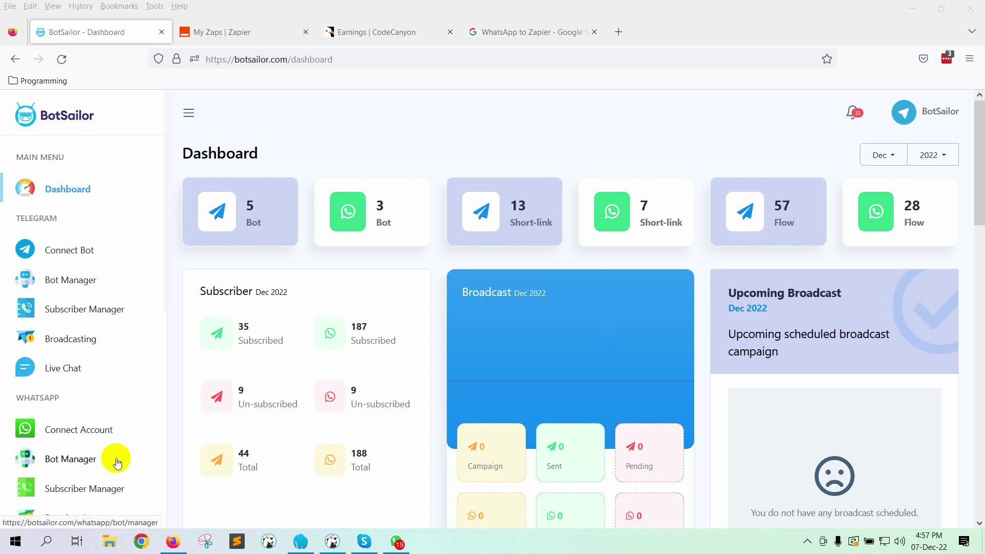
Step: Open the WhatsApp Bot Manager and start a new campaign from its Input Flow settings
left_click(88, 458)
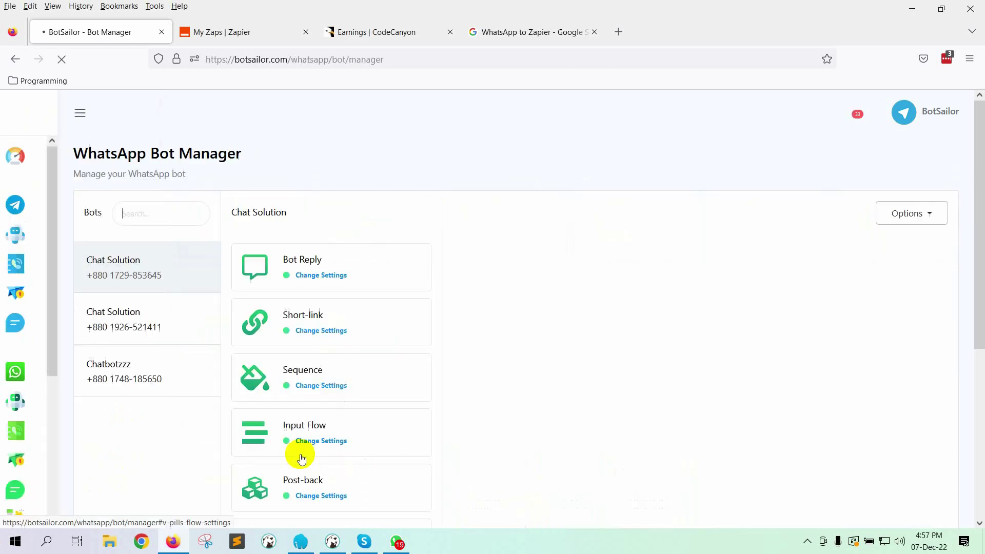
left_click(340, 440)
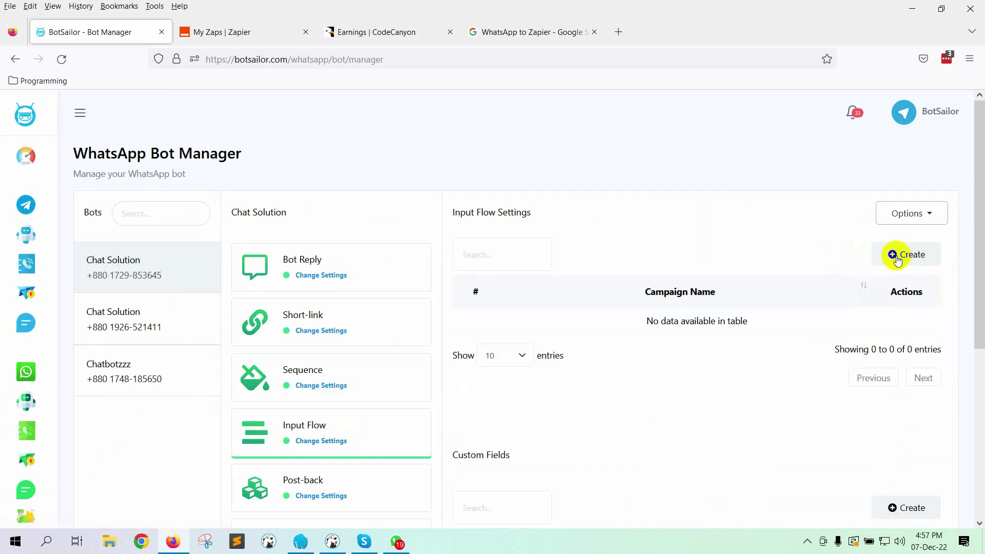
left_click(895, 255)
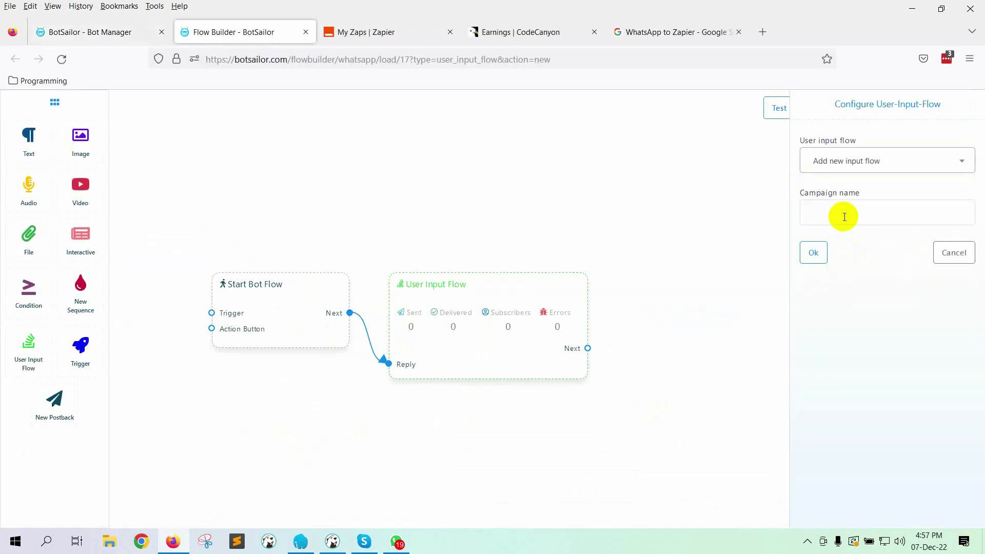
Step: Name the campaign 'Email Collect' and confirm the Email Collect User Input reference title
left_click(844, 214)
type("Email Collect")
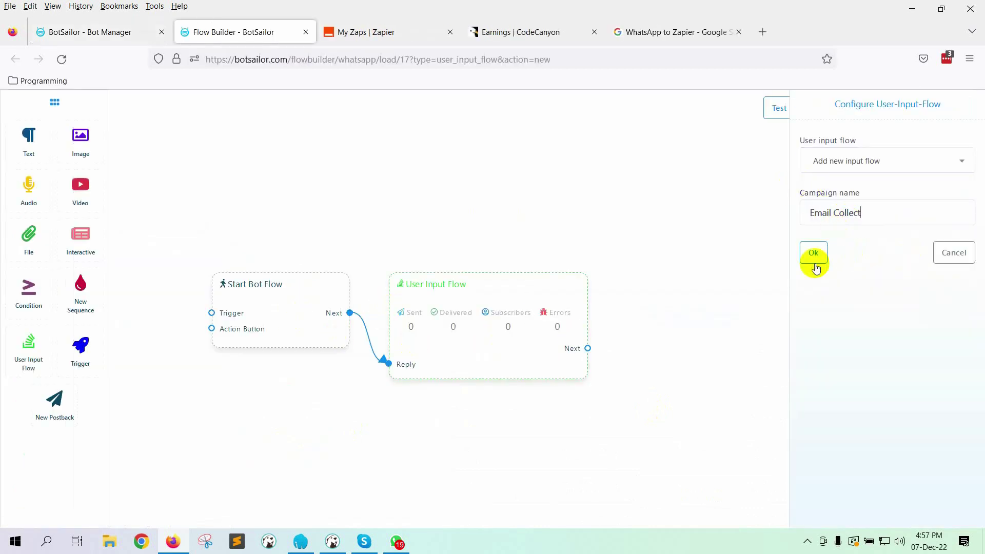
left_click(813, 252)
left_click(293, 323)
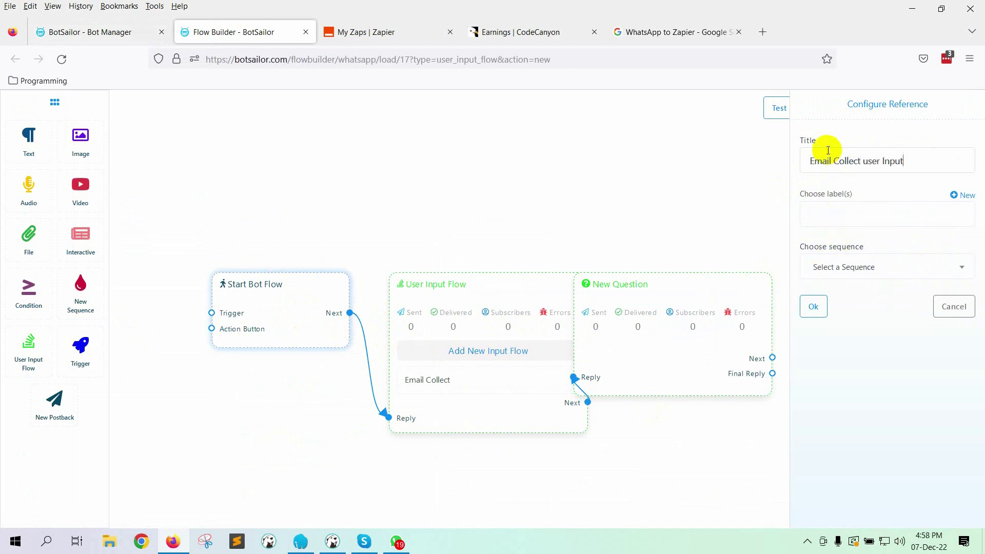
left_click(814, 306)
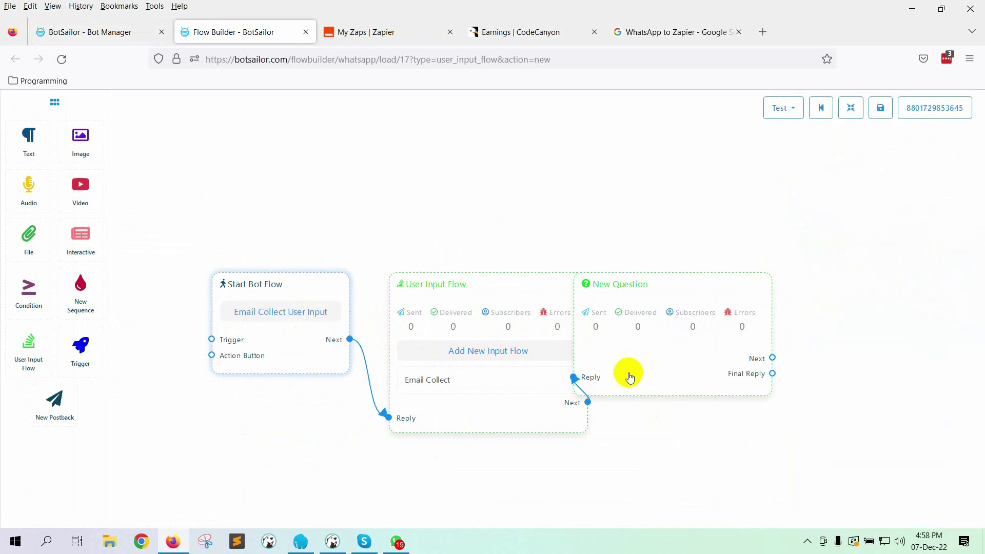
Step: Make the question free keyboard input asking 'What's your email address ?' with Email reply type, linked to a new postback
left_click(673, 349)
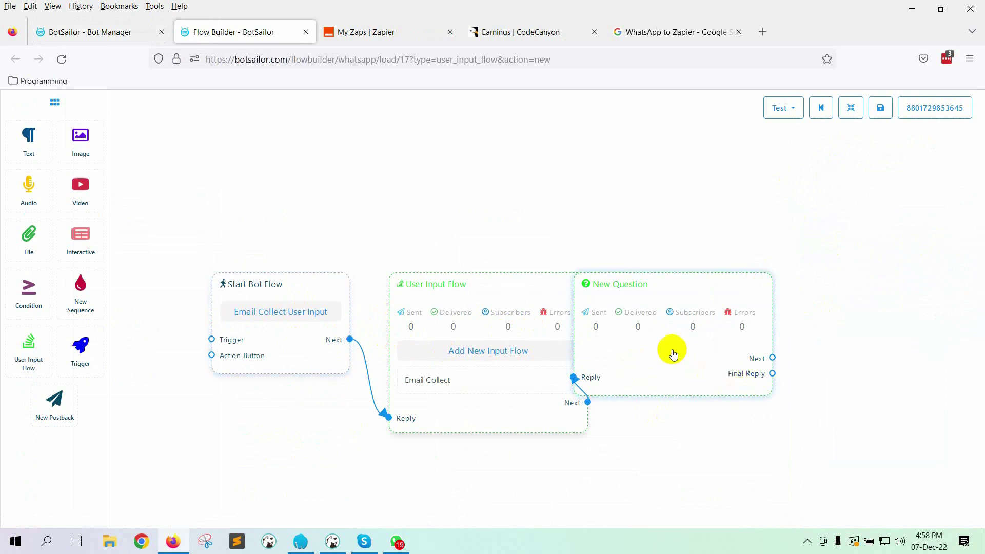
left_click(849, 164)
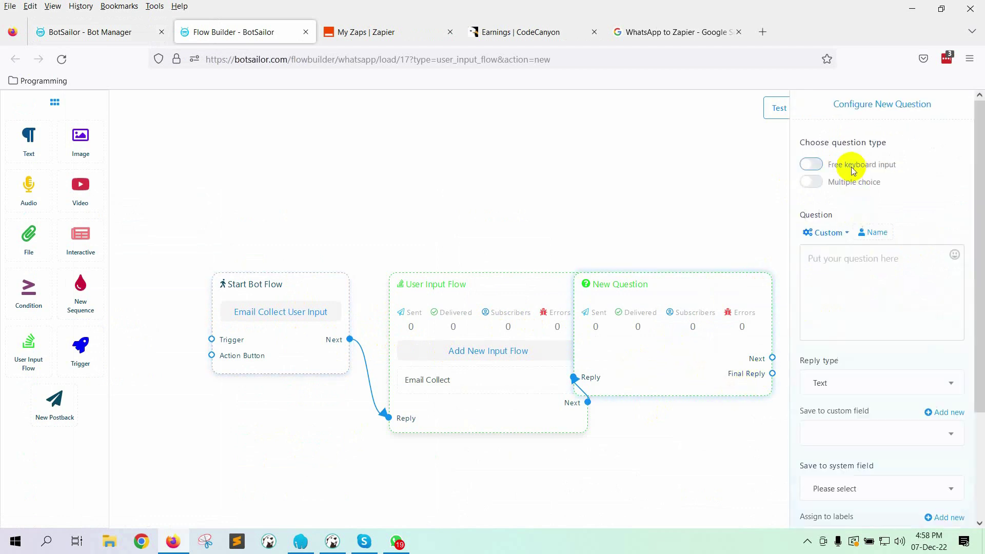
left_click(840, 288)
type("What's your email address ?")
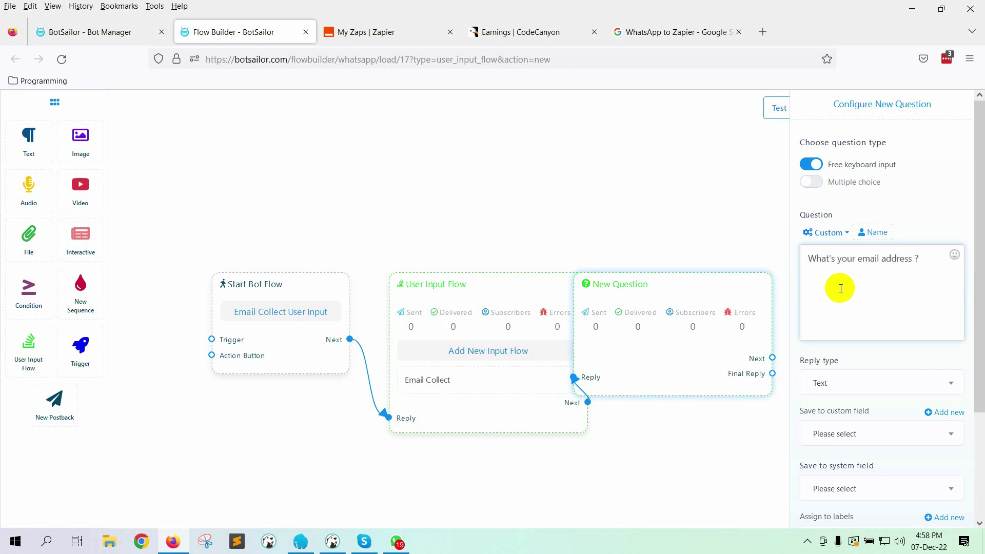
left_click(862, 381)
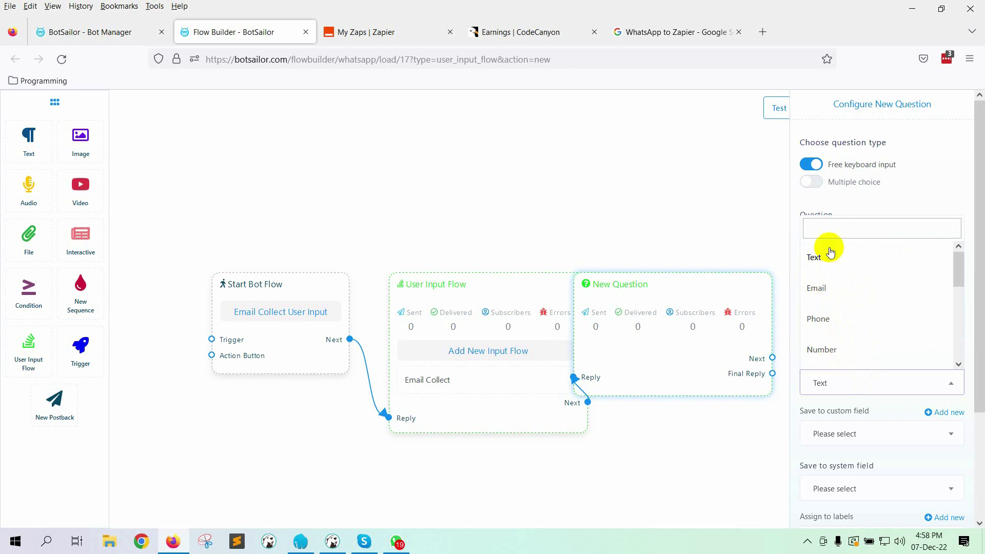
left_click(821, 288)
scroll(864, 382, "down", 5)
left_click(812, 506)
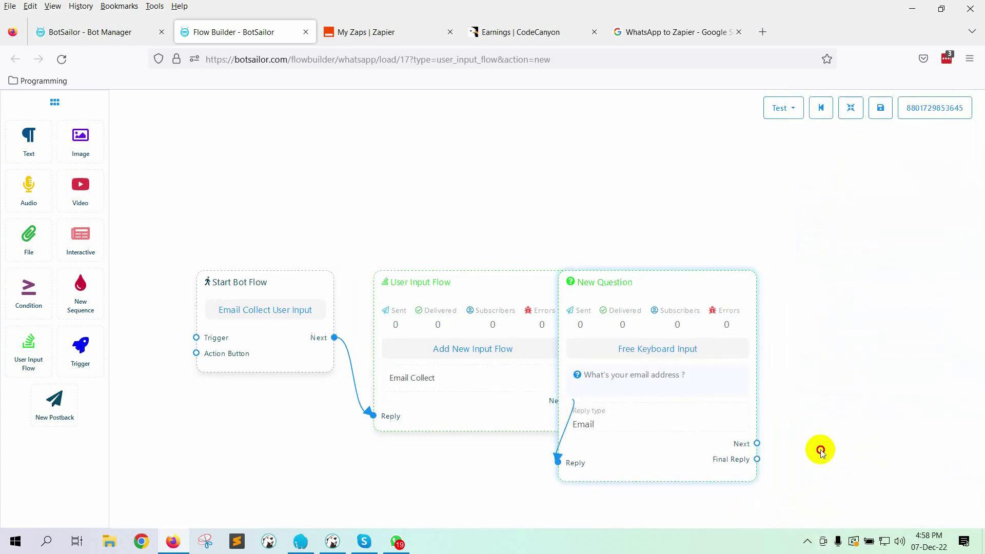
left_click_drag(821, 450, 687, 377)
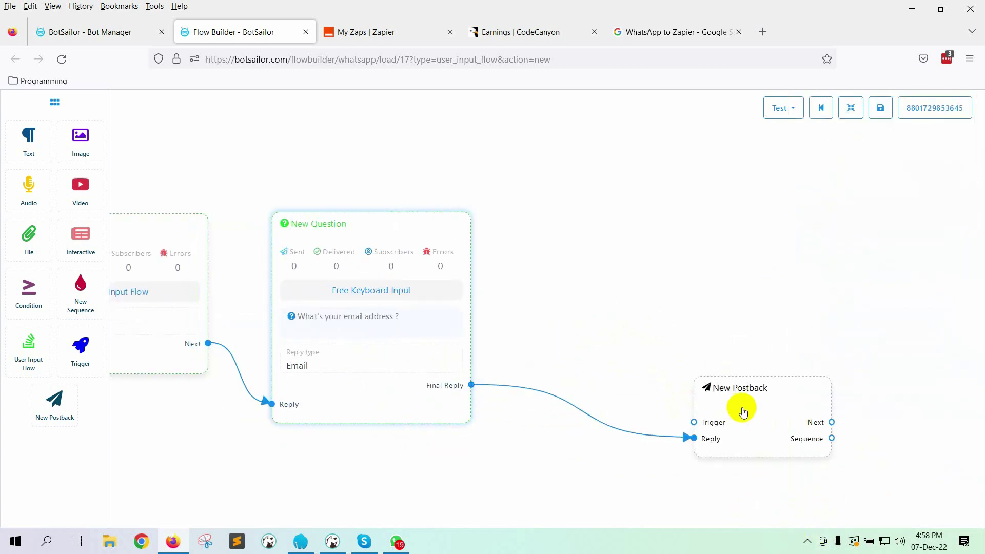
Step: Title the new postback 'Reply after getting email' and move it beside the question
double_click(743, 412)
left_click(844, 173)
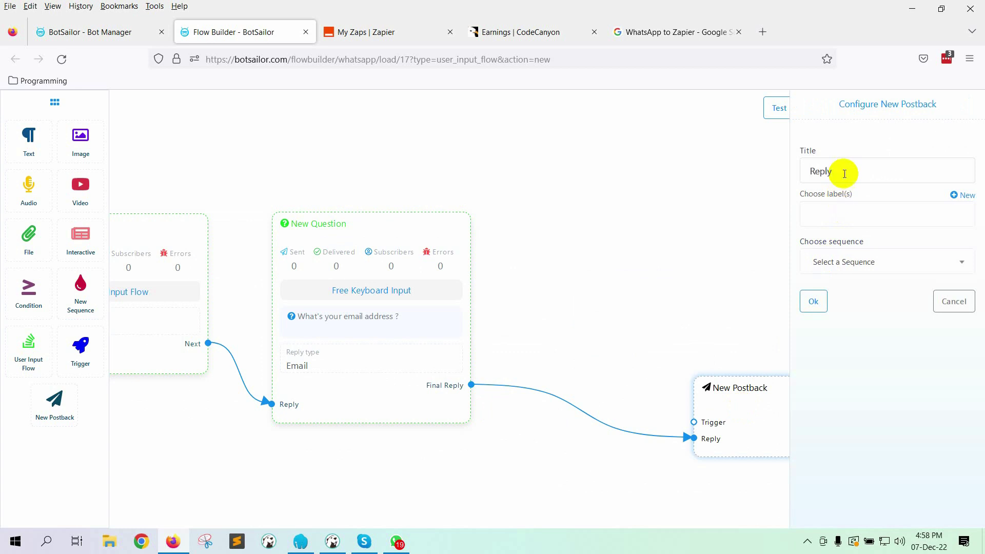
type("Reply after getting email")
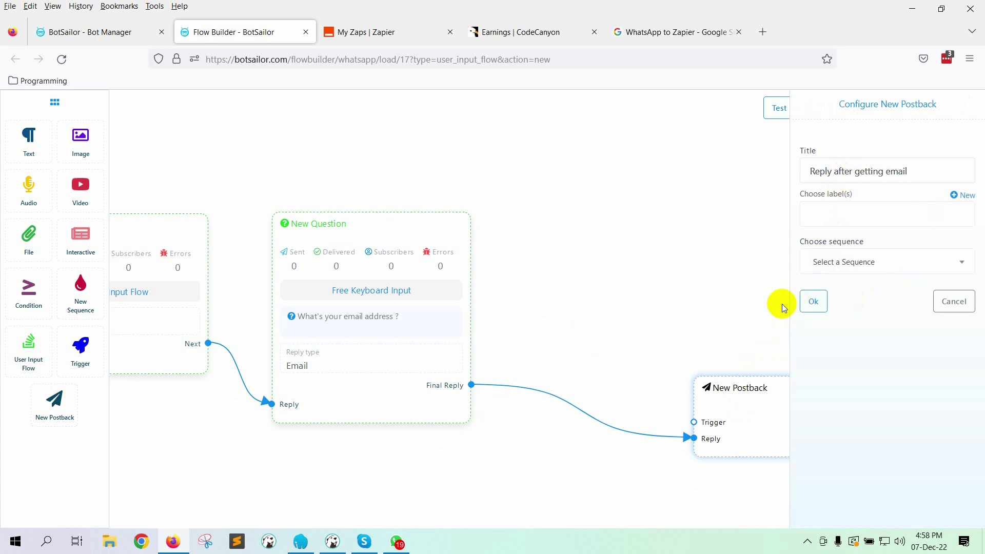
left_click(814, 301)
left_click_drag(752, 412, 650, 331)
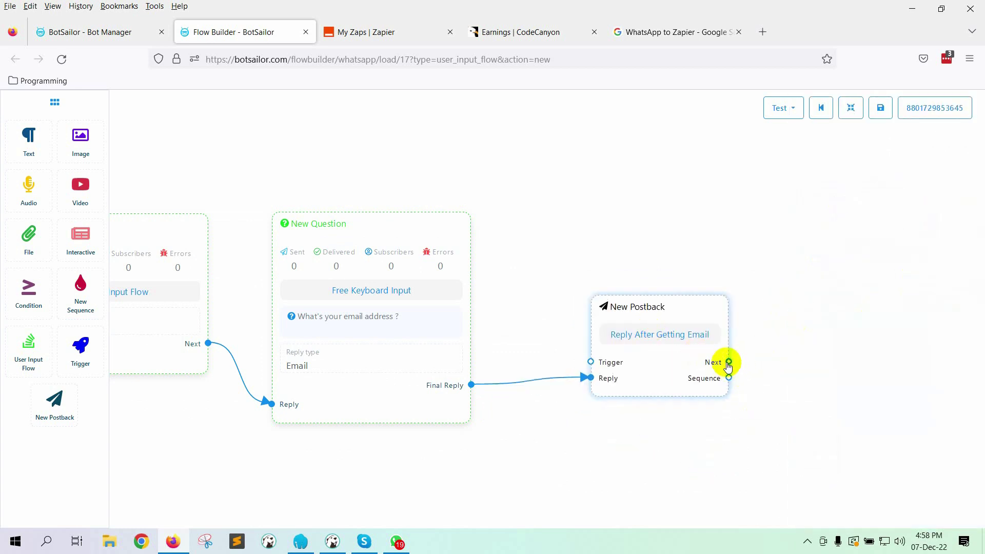
Step: Add a text node after the postback with the thank-you message, then fit the flow in view
left_click_drag(728, 362, 810, 358)
left_click(876, 378)
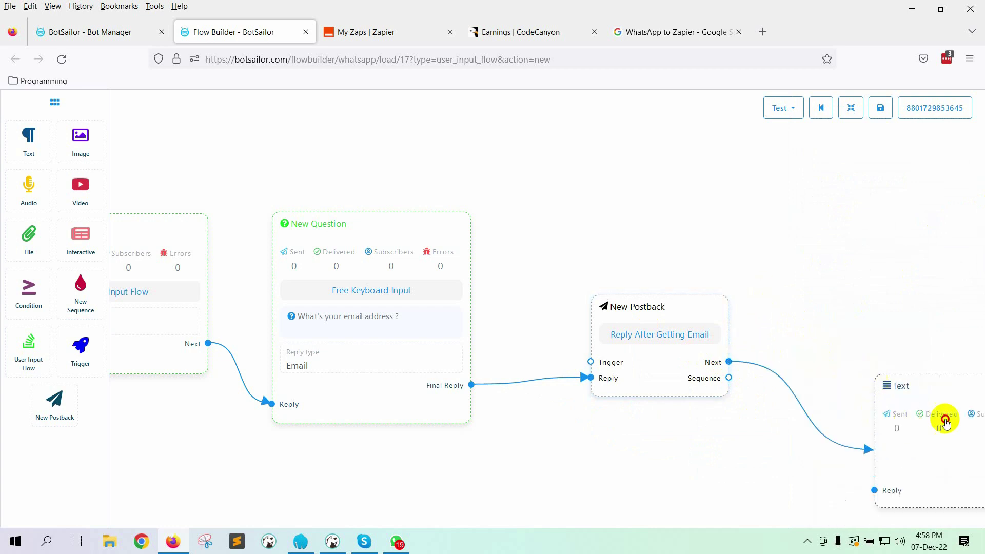
double_click(946, 418)
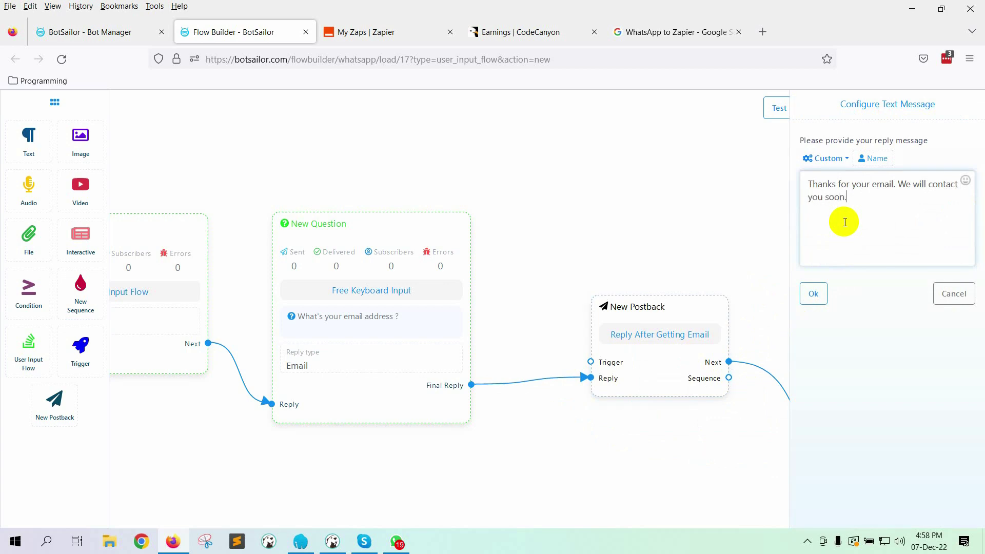
left_click(813, 293)
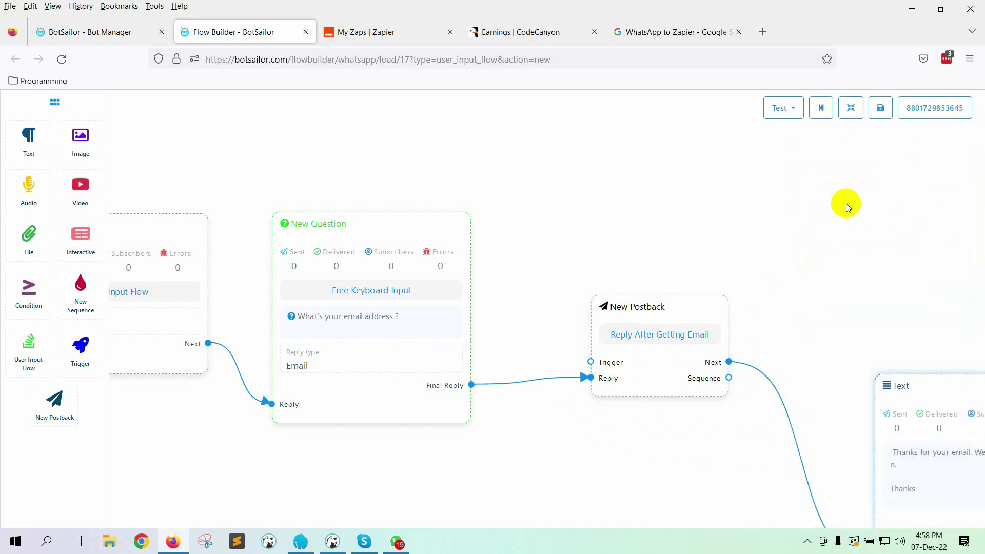
left_click(850, 107)
left_click_drag(304, 405, 776, 455)
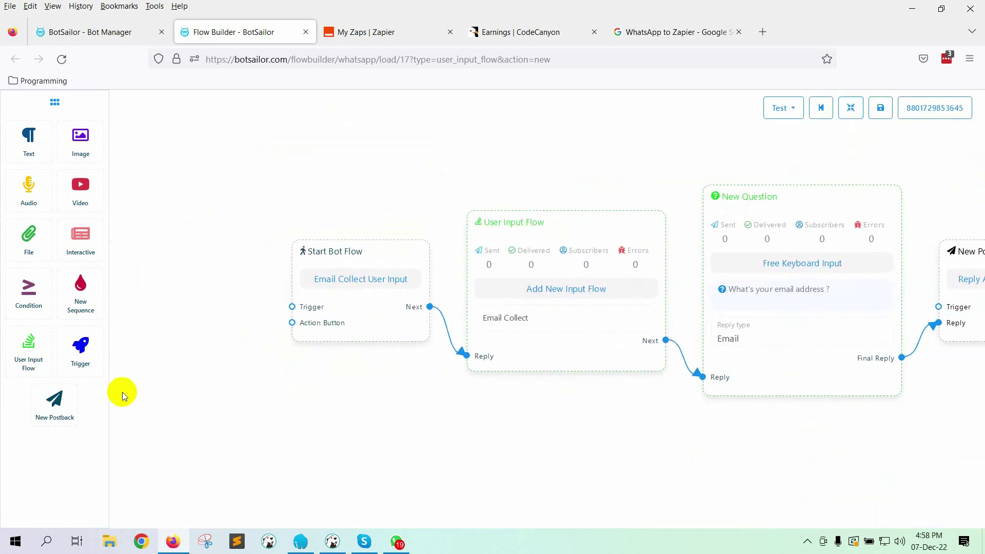
Step: Connect a 'contact' keyword trigger to Start Bot Flow, tidy the layout, and save the flow
left_click_drag(81, 345, 230, 323)
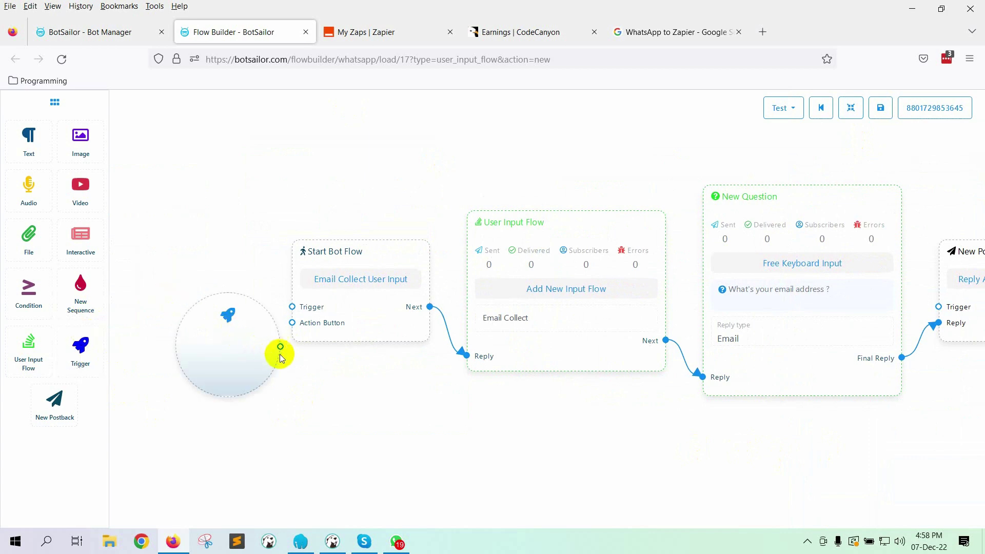
left_click_drag(282, 342, 291, 308)
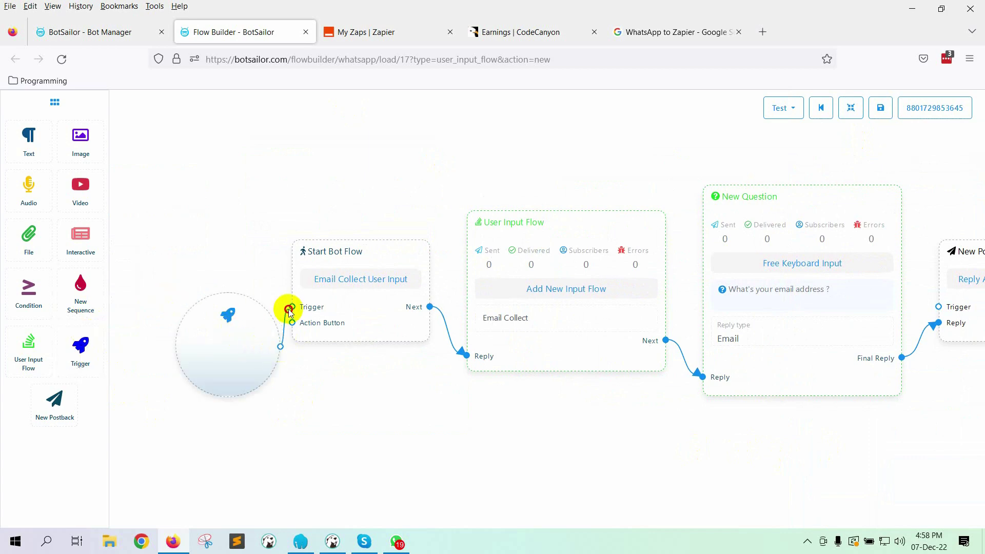
left_click(198, 352)
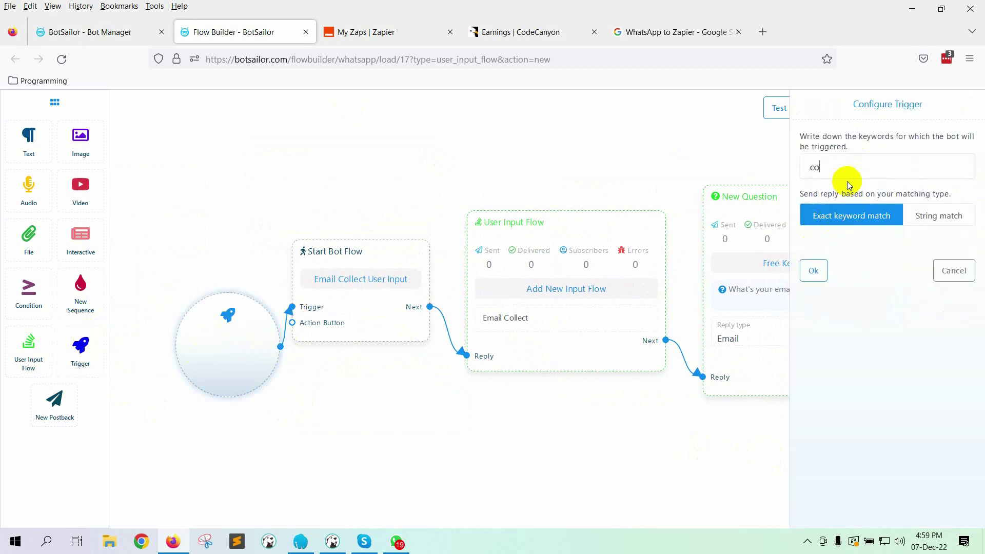
left_click(819, 269)
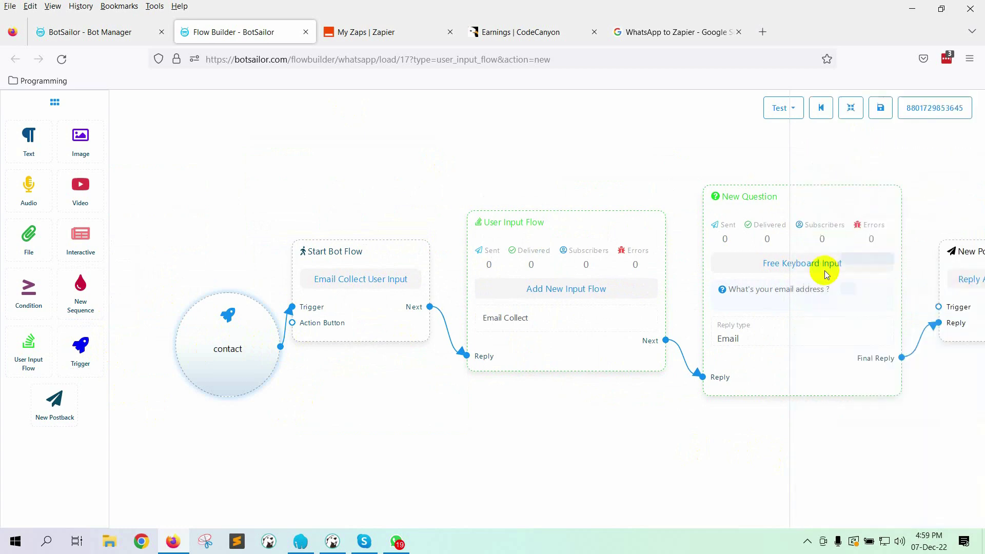
left_click(850, 109)
left_click(880, 110)
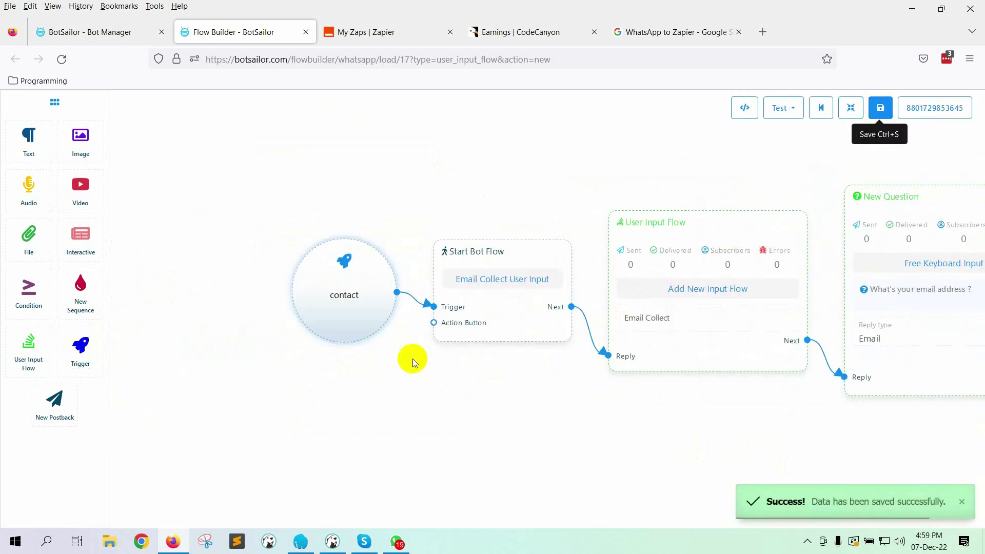
Step: Send 'contact' to the bot in WhatsApp Desktop, answer with an email address, then return to BotSailor
left_click(397, 541)
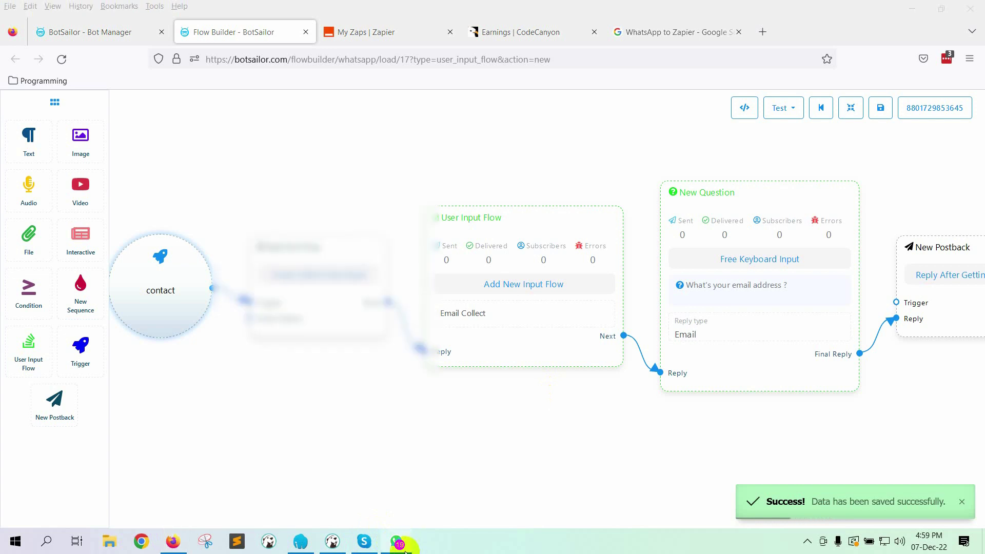
left_click(574, 460)
type("con")
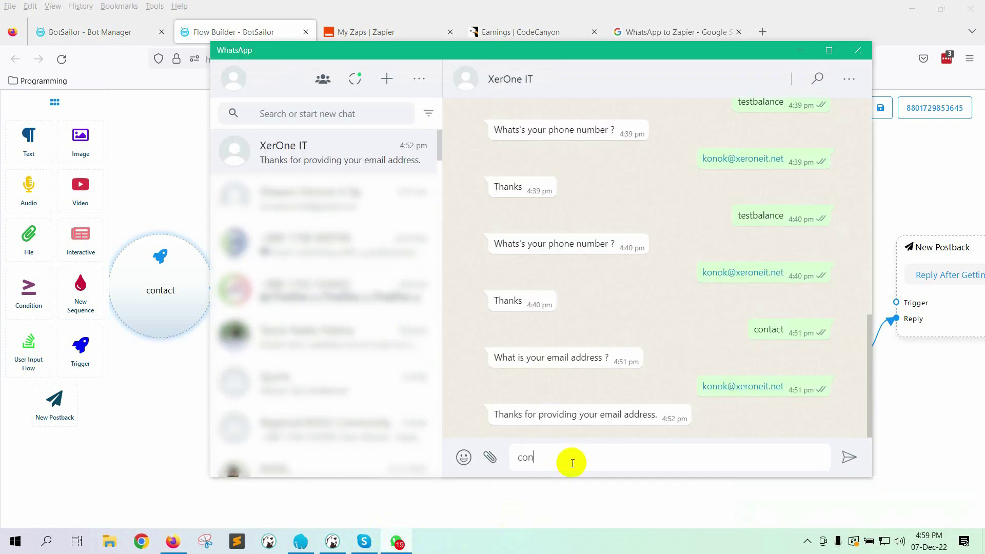
type("tact")
key("Return")
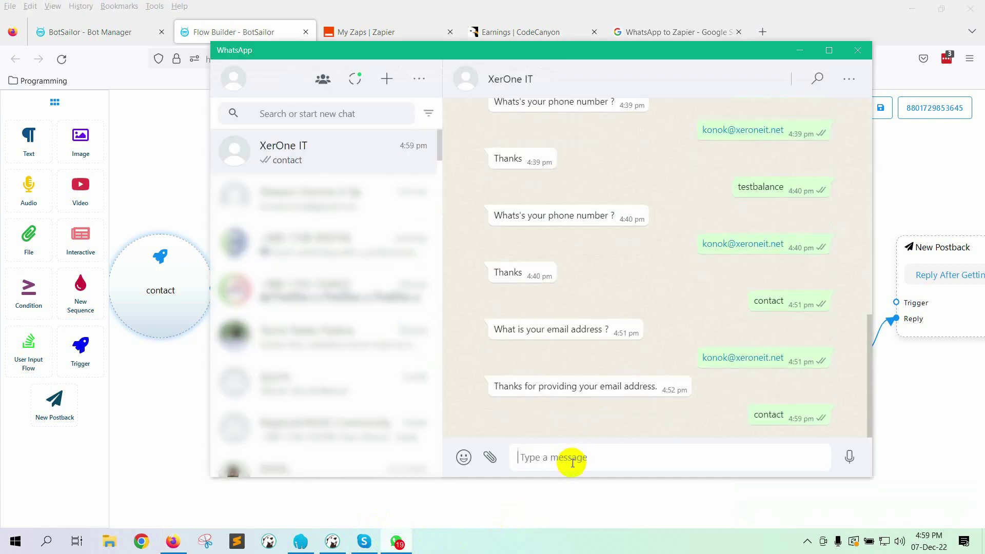
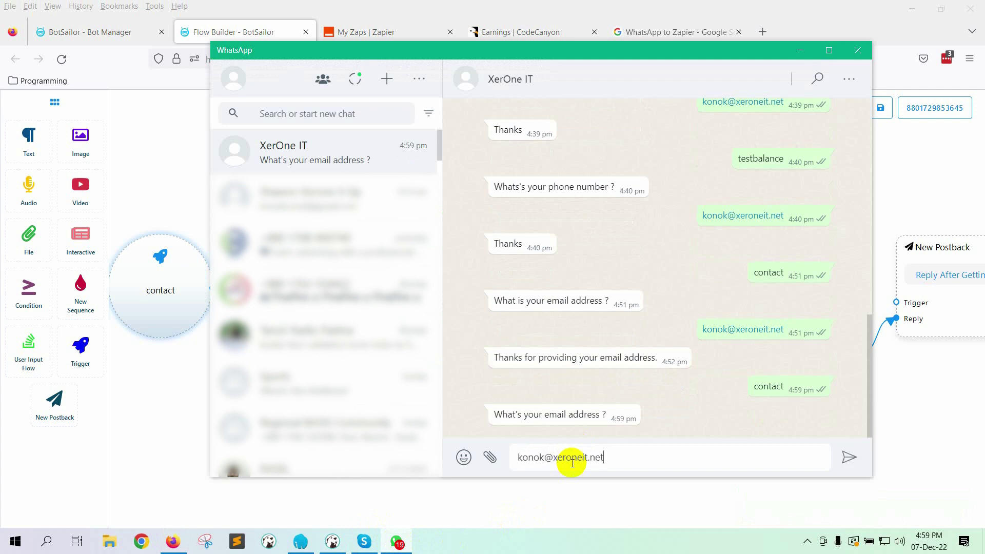
key("Return")
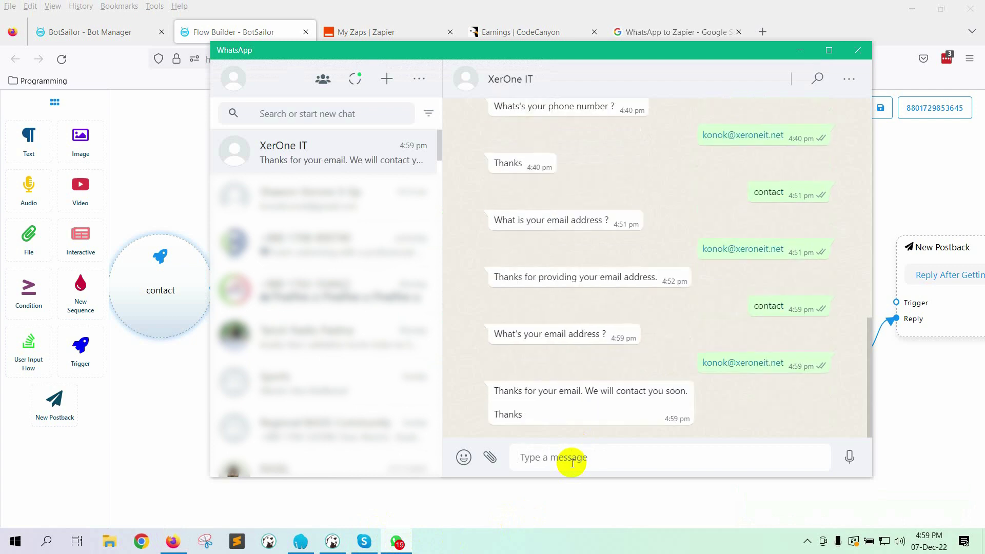
left_click(61, 32)
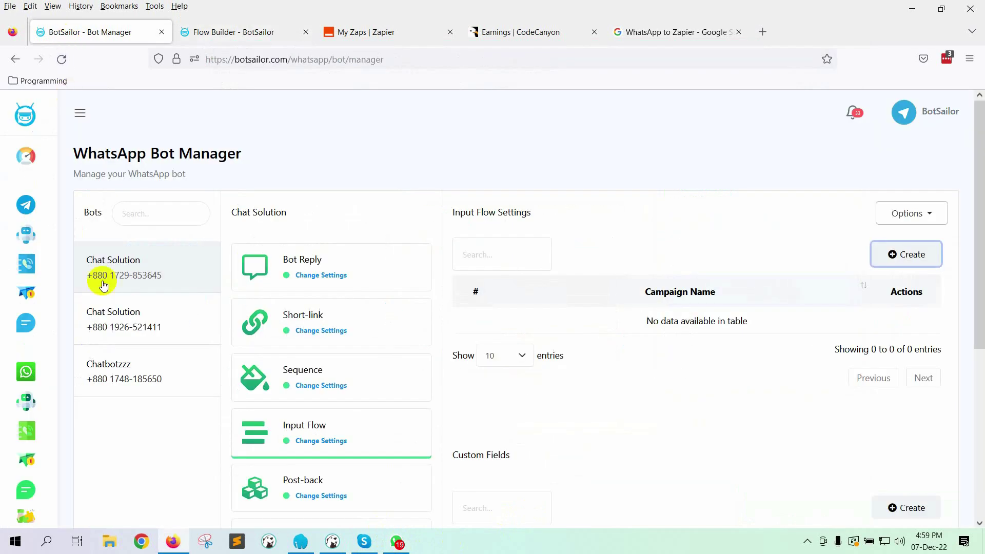
Step: Expand the menu and go to the bot's Out-bound Webhook settings
left_click(80, 114)
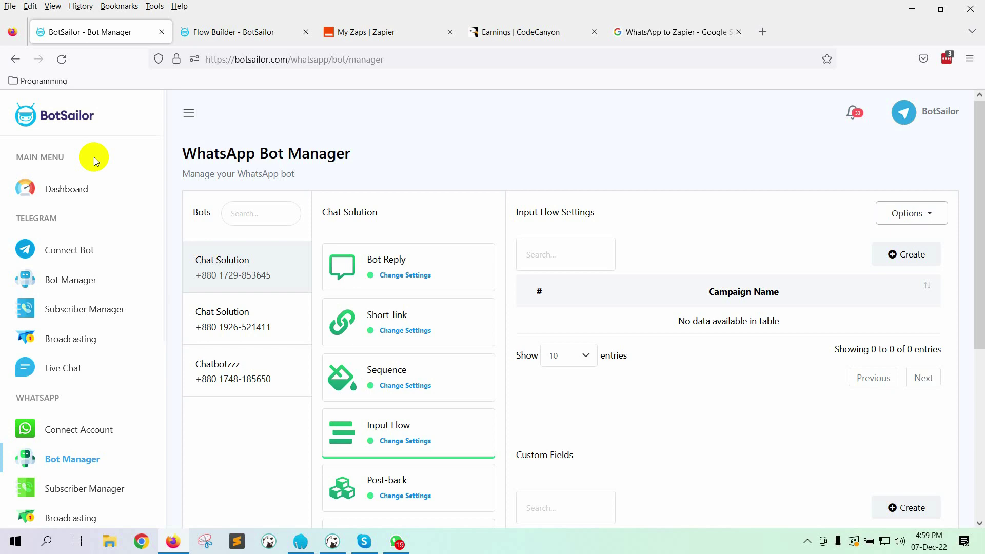
scroll(22, 221, "down", 3)
scroll(329, 361, "down", 5)
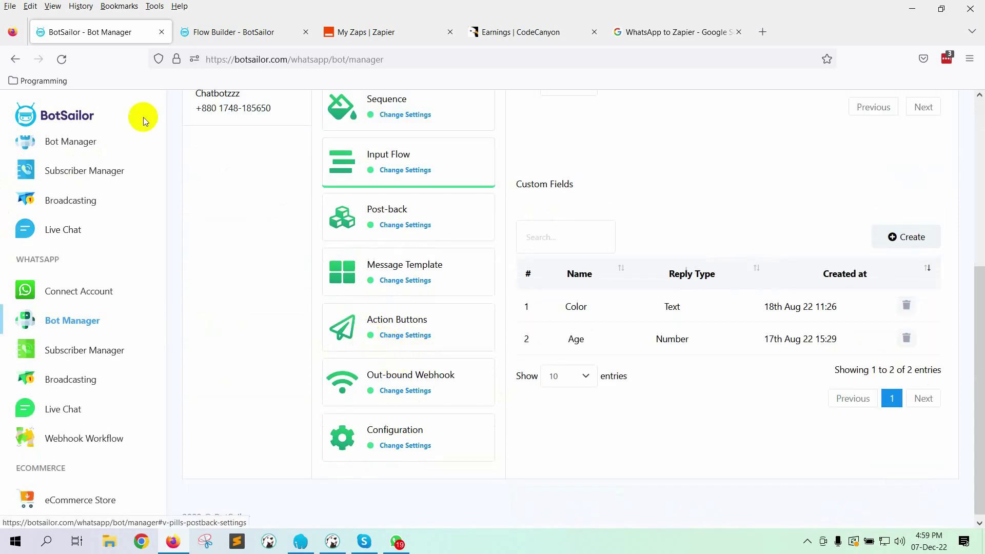
left_click(60, 57)
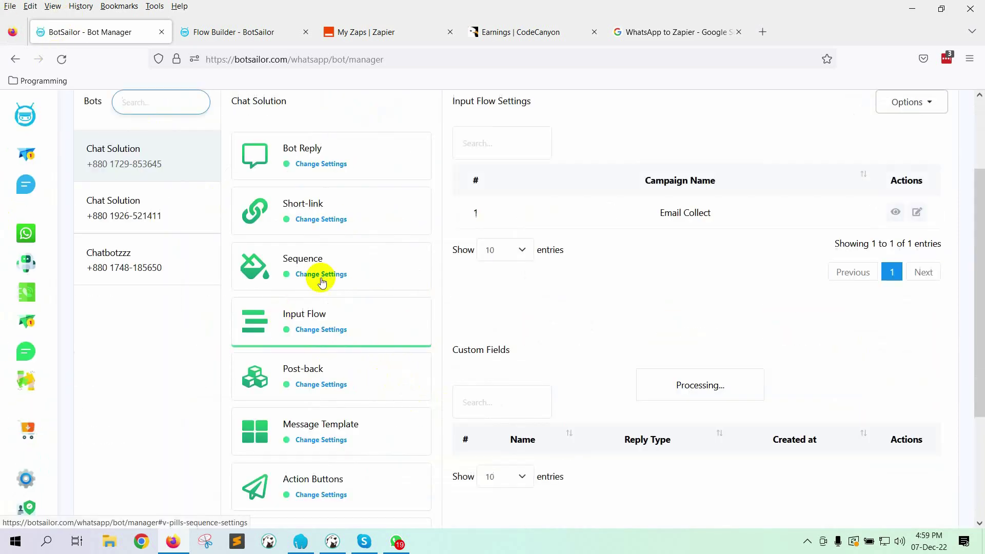
scroll(359, 352, "down", 3)
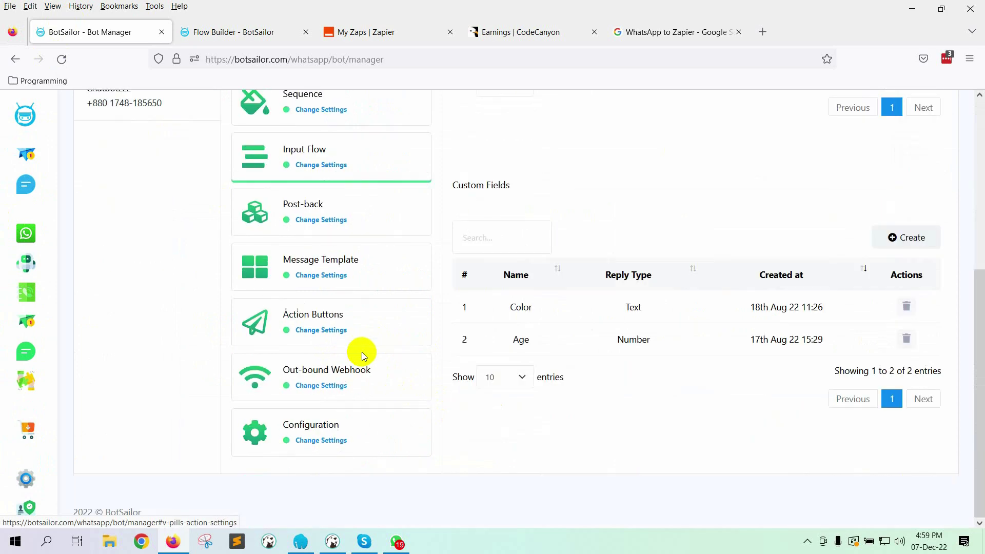
left_click(312, 396)
scroll(603, 399, "up", 5)
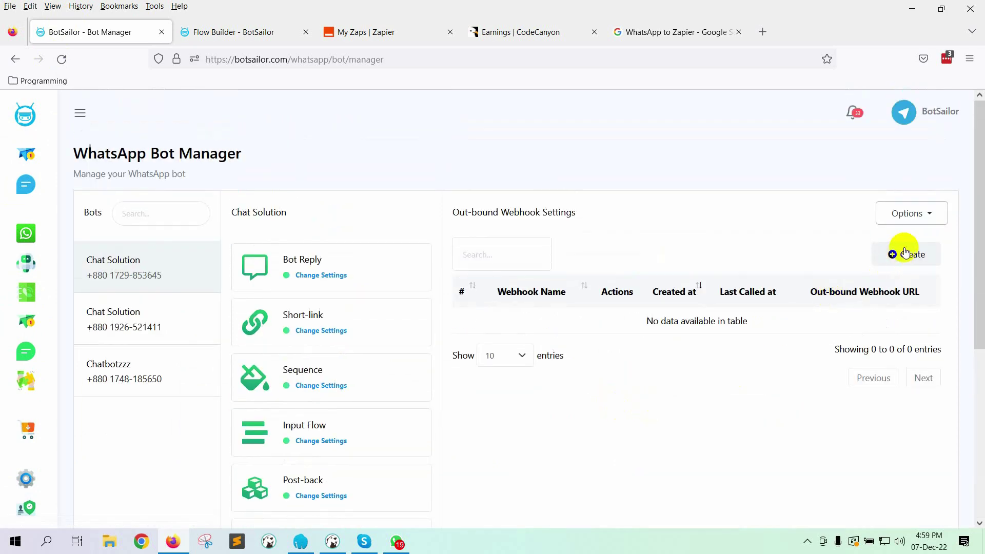
Step: Create a new outbound webhook named 'Zapier Connection for email sending'
left_click(902, 251)
left_click(390, 191)
type("Za")
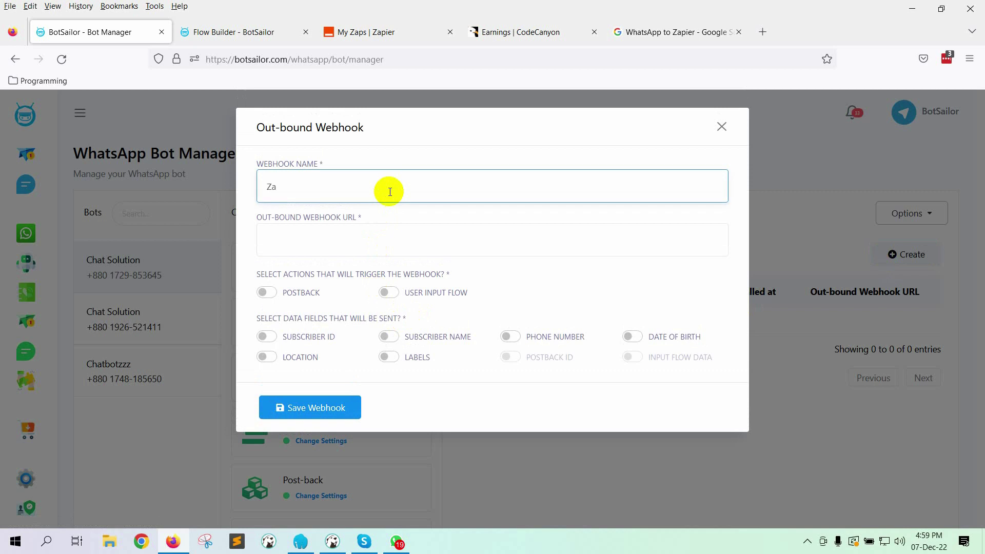
type("pier Connection for email send")
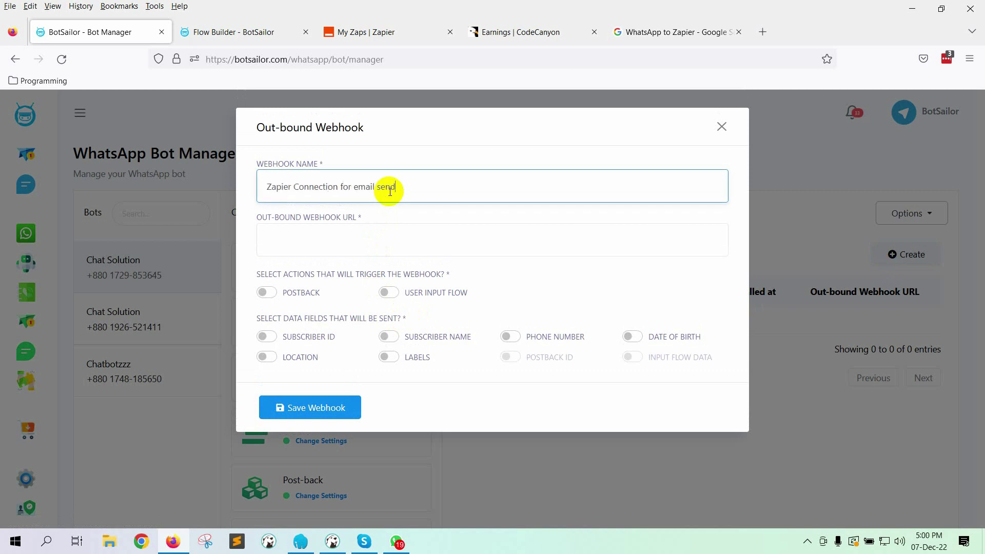
type("ing")
left_click(395, 239)
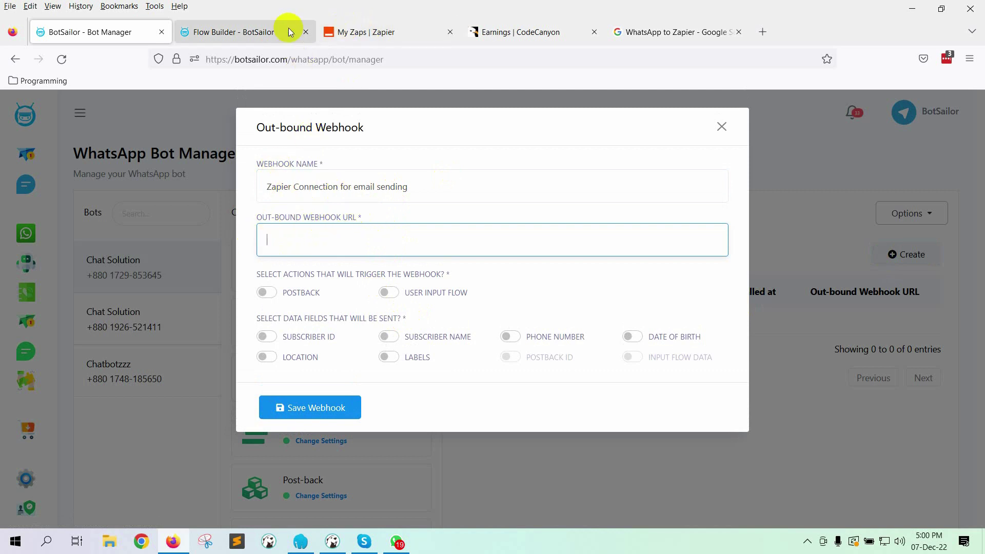
Step: Create a new Zap with Webhooks by Zapier as trigger app and Catch Hook as event
left_click(374, 35)
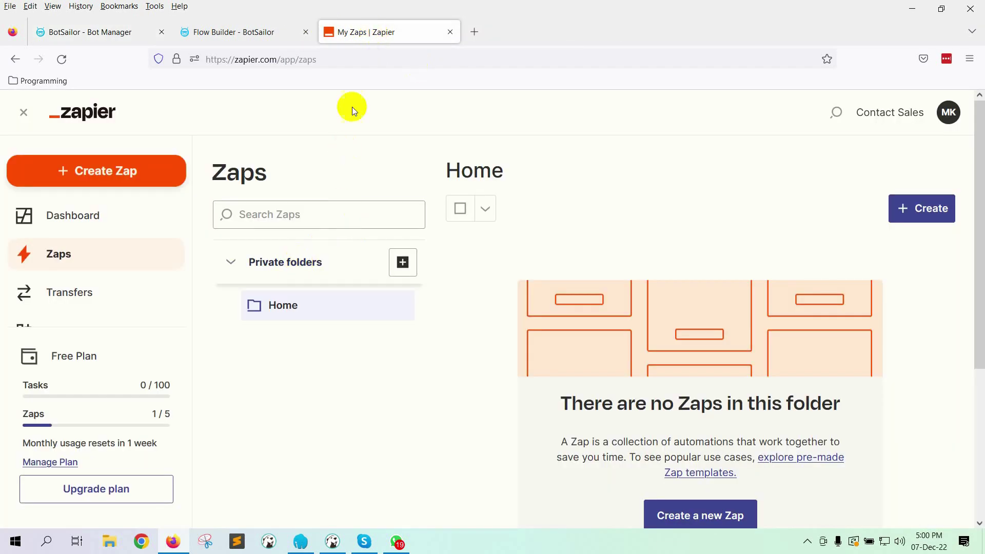
left_click(25, 174)
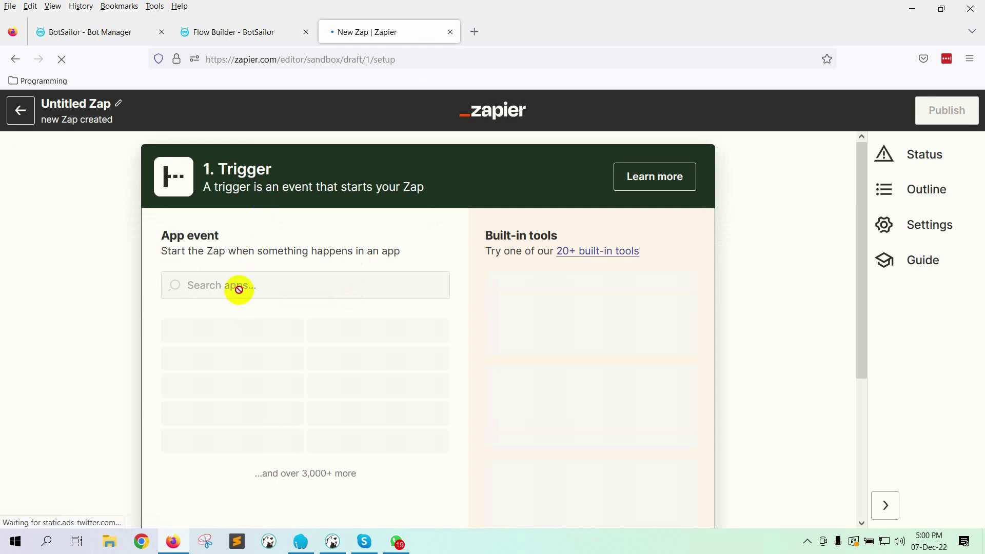
left_click(239, 286)
type("web")
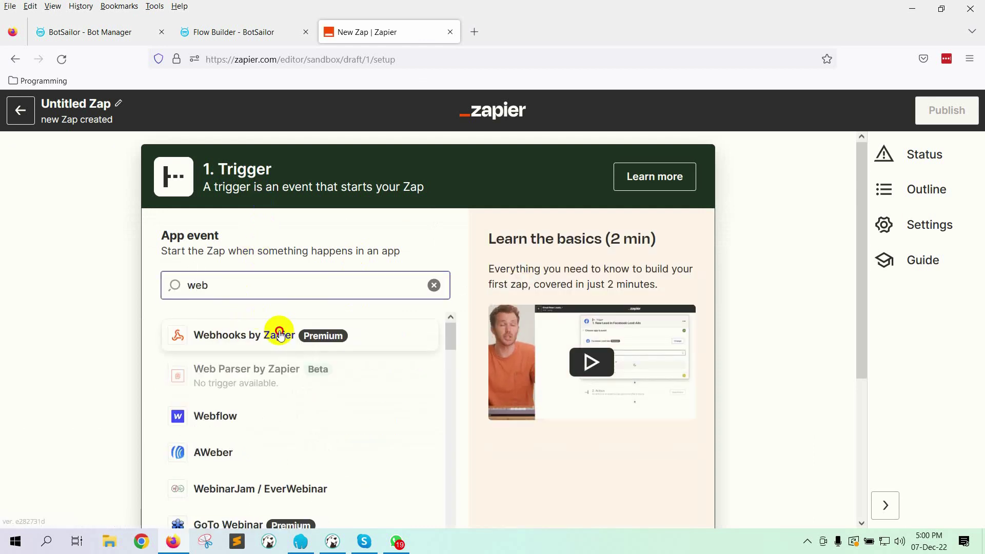
left_click(281, 335)
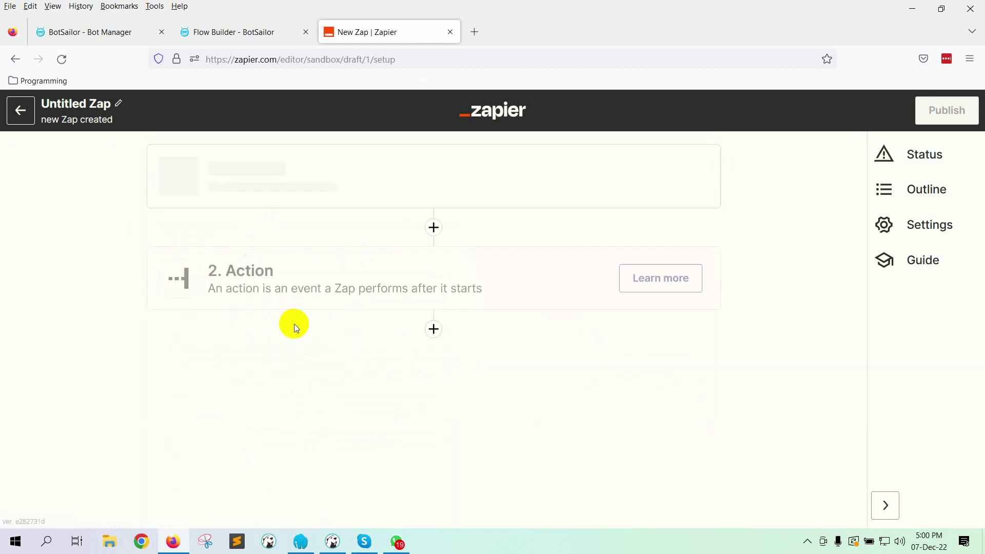
left_click(303, 354)
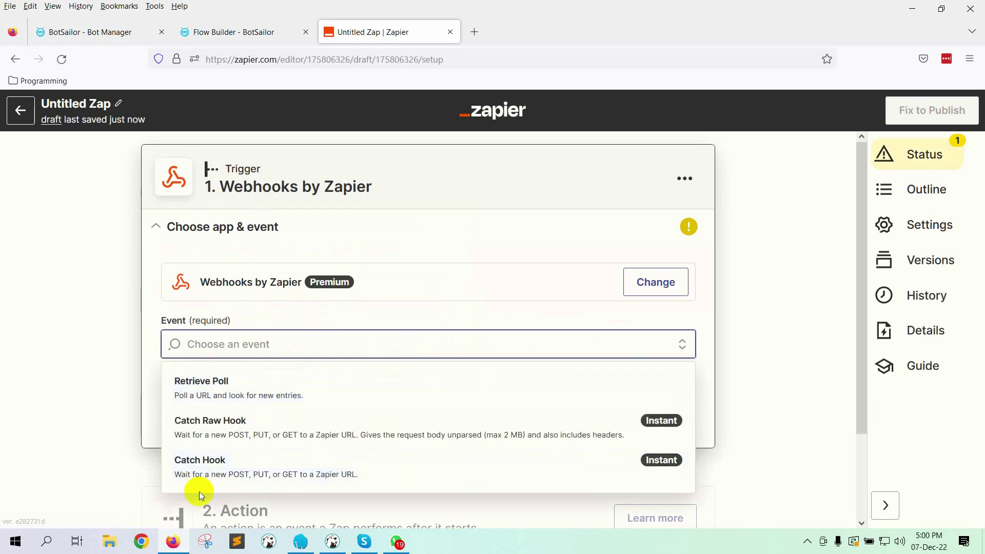
left_click(227, 463)
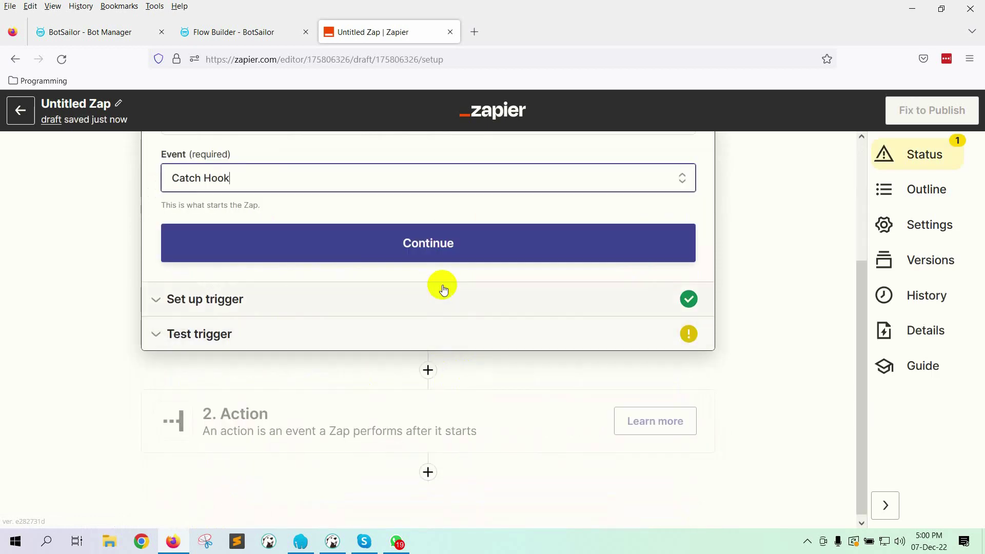
Step: Continue through trigger setup to testing and copy the generated webhook URL
left_click(461, 248)
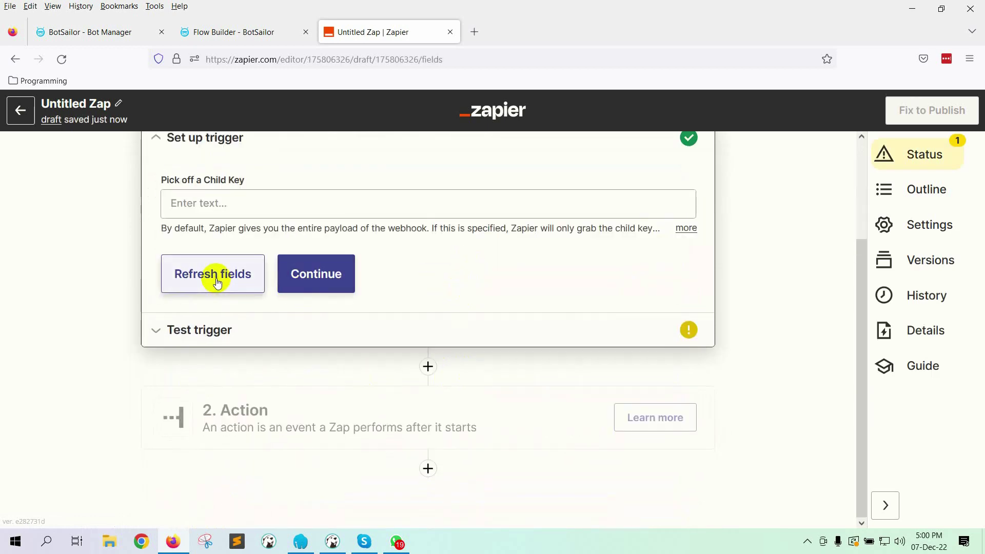
left_click(321, 279)
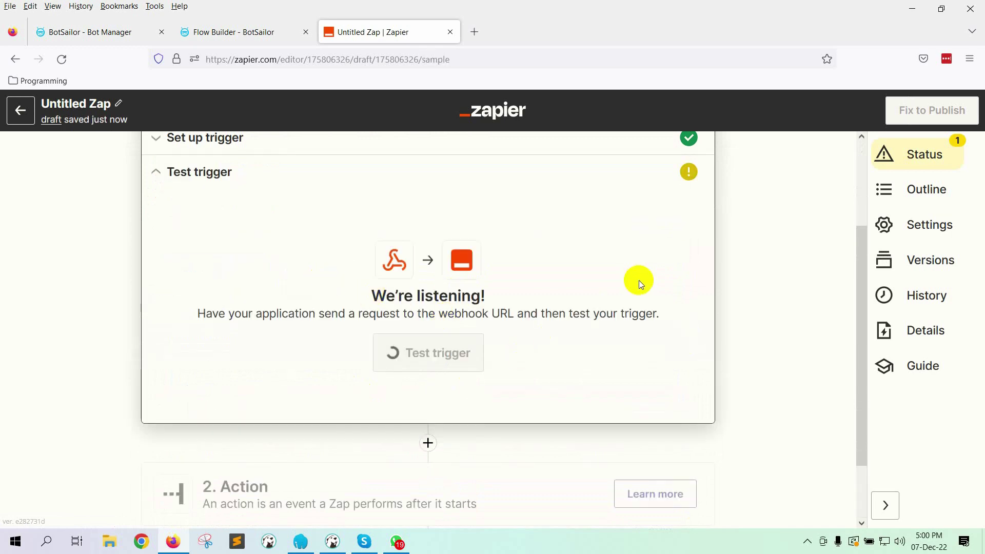
left_click(669, 279)
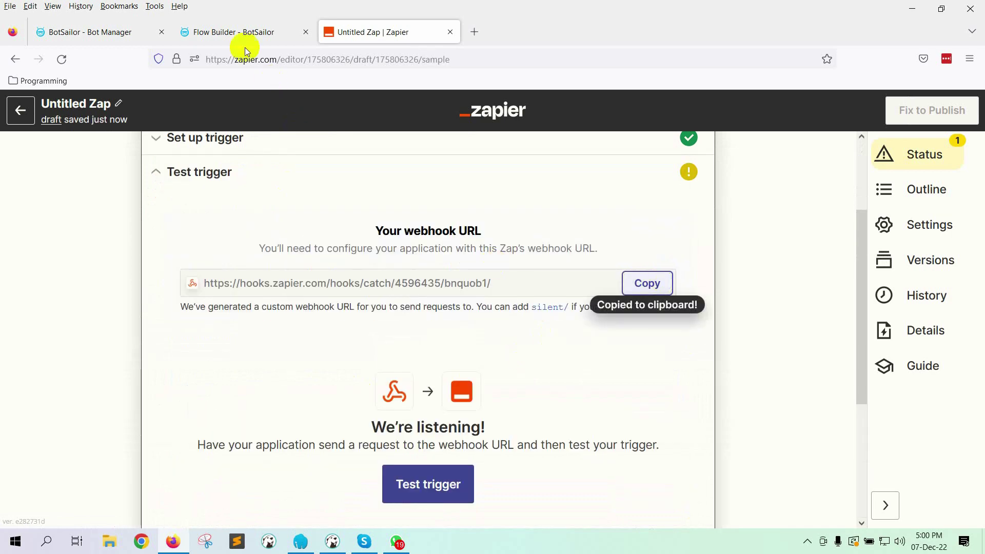
Step: Paste the Zapier URL, fire on the Email Collect input flow with subscriber name, and save the webhook
left_click(61, 32)
key("ctrl+v")
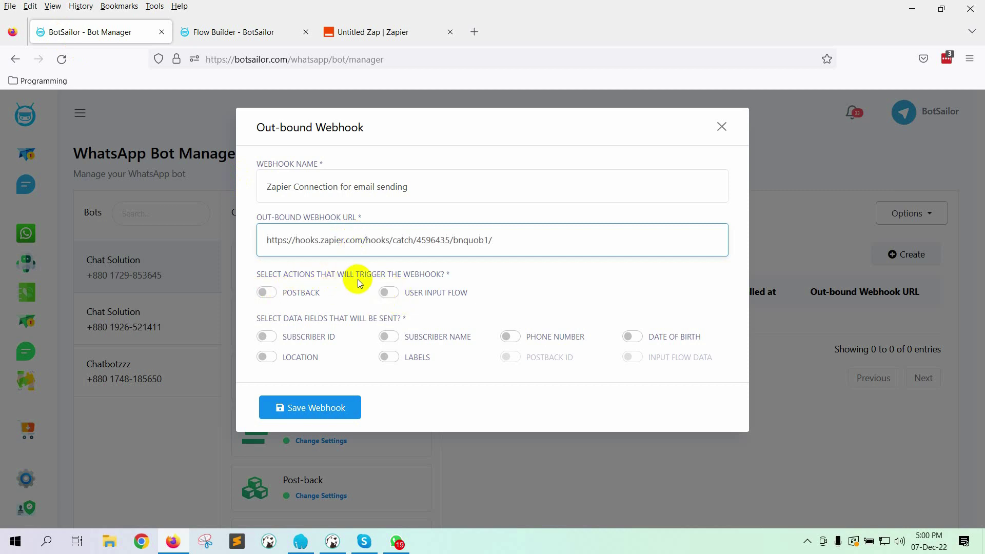
left_click(391, 291)
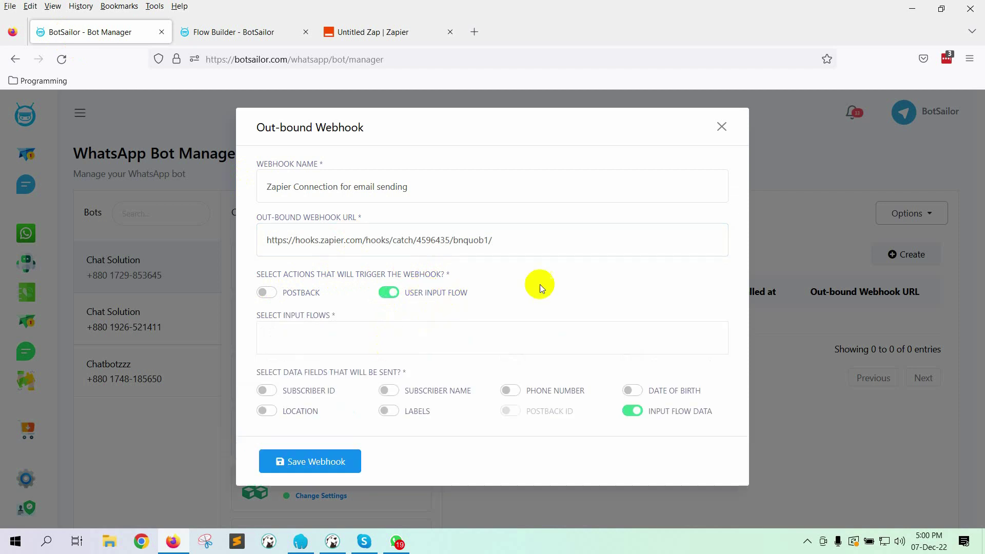
left_click(417, 340)
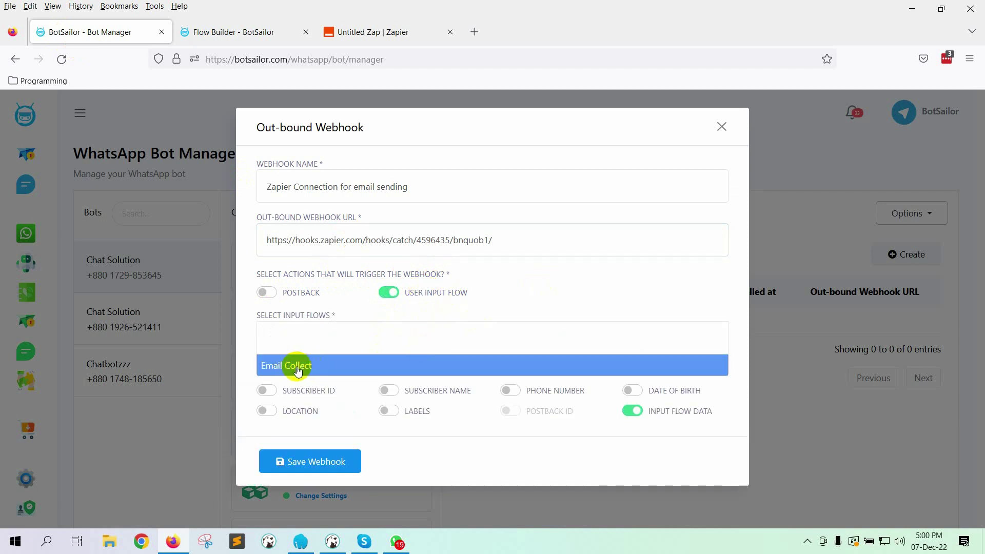
left_click(324, 367)
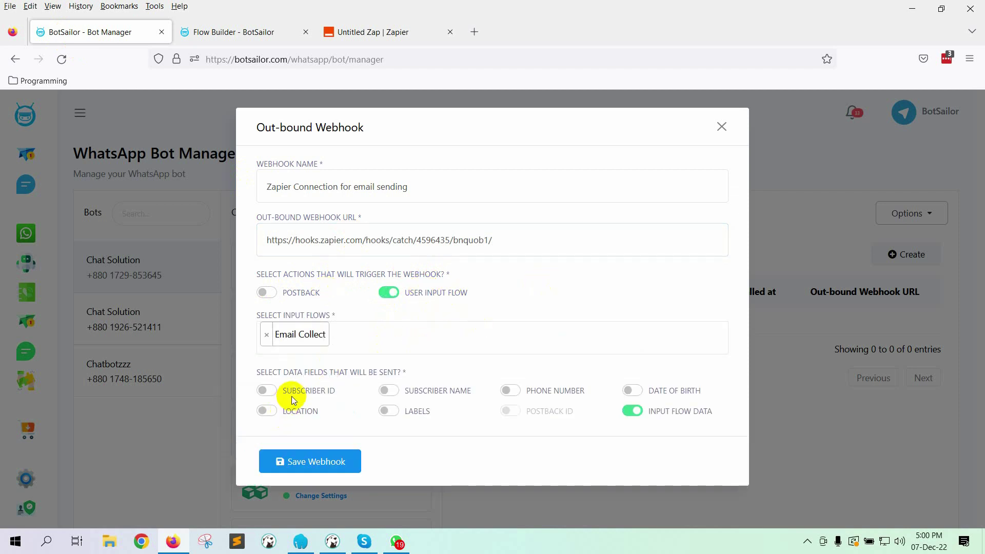
left_click(433, 398)
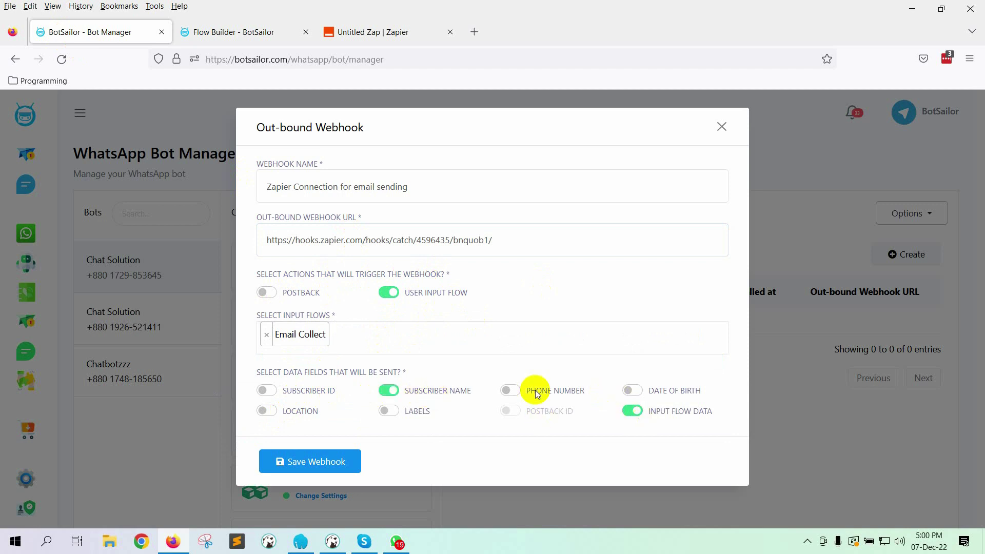
left_click(319, 469)
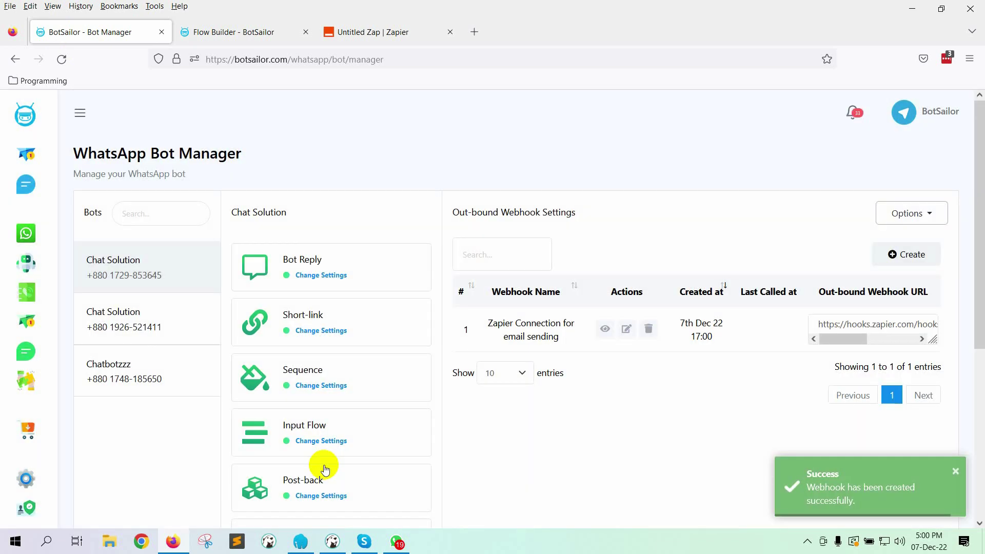
Step: Resend 'contact' to the bot in WhatsApp, reply with an email address, then switch back to Zapier
left_click(366, 36)
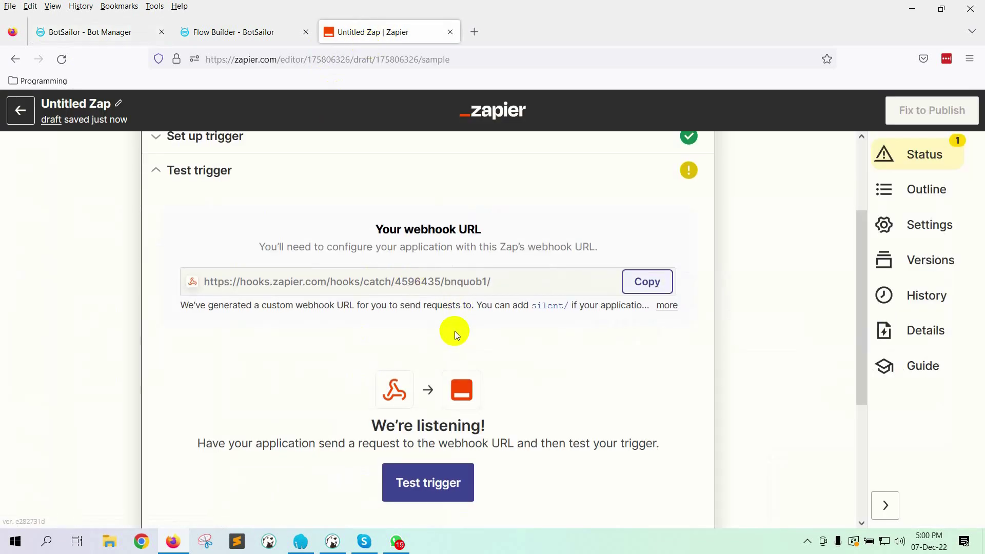
scroll(451, 330, "down", 2)
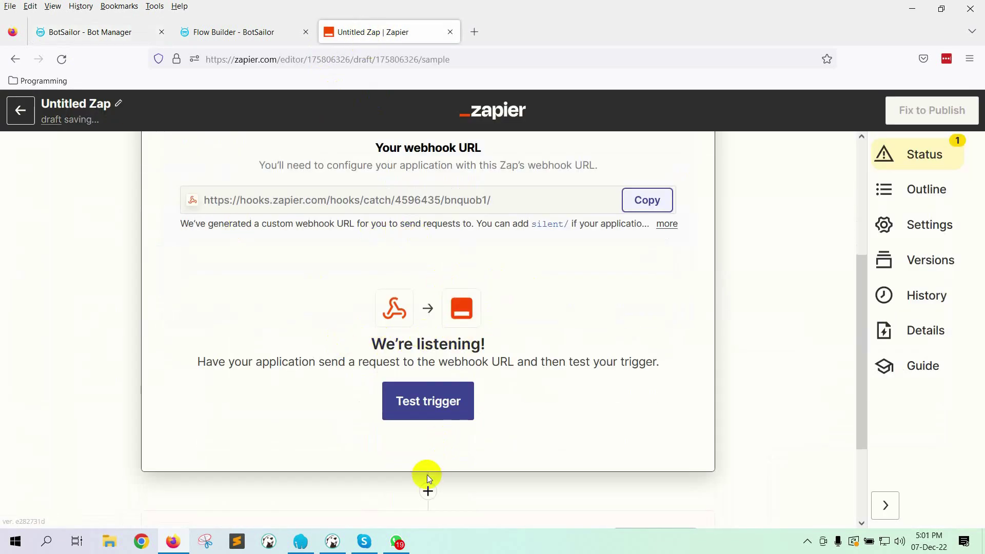
left_click(396, 541)
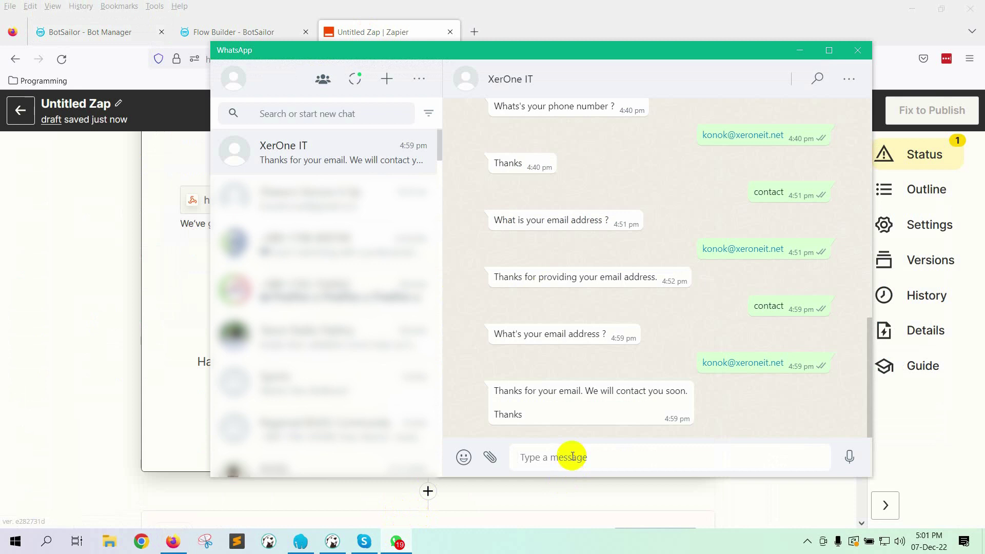
type("contact")
key("Return")
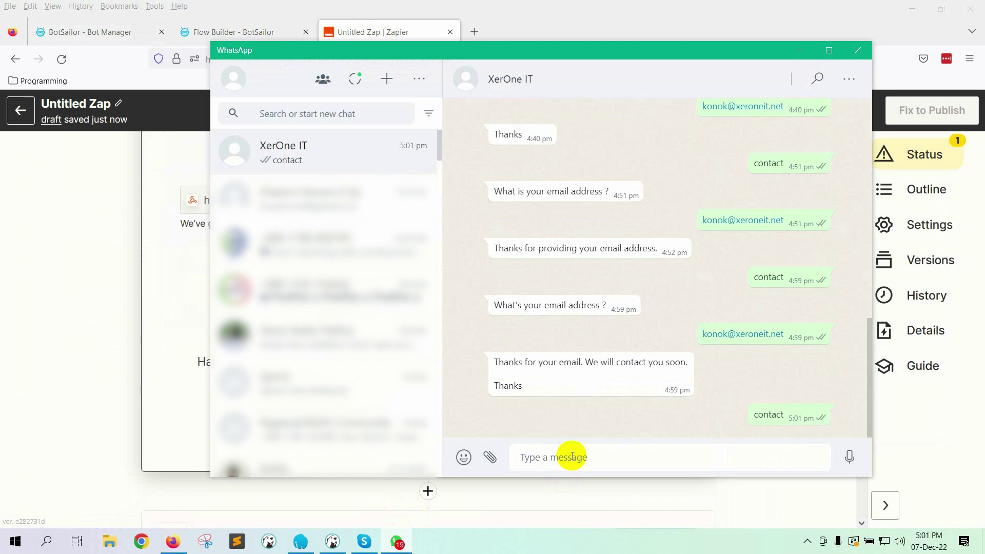
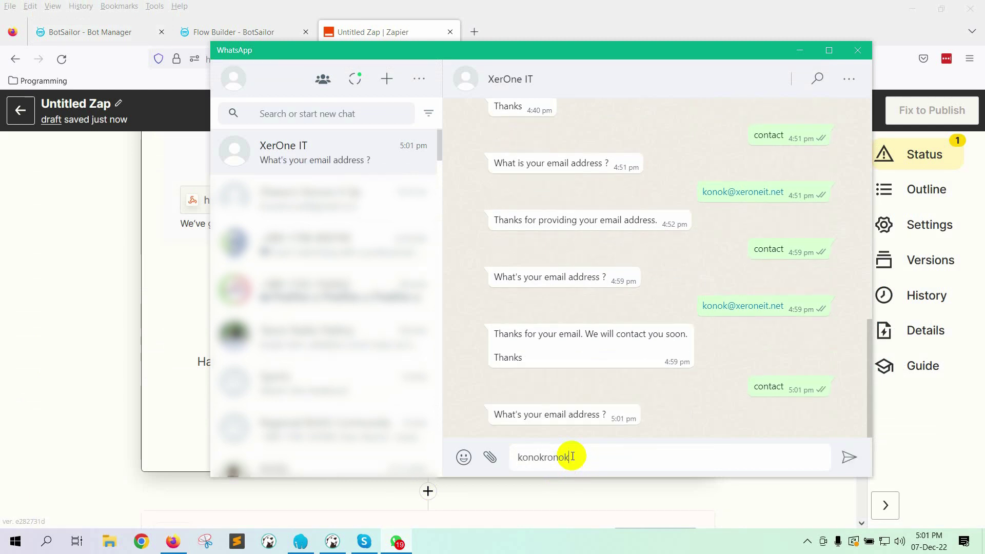
key("Return")
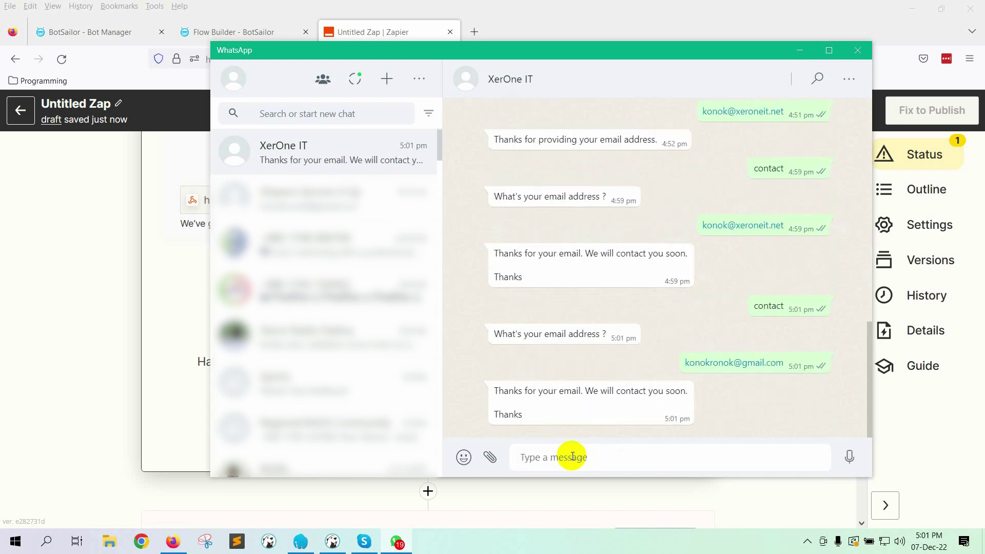
key("alt+Tab")
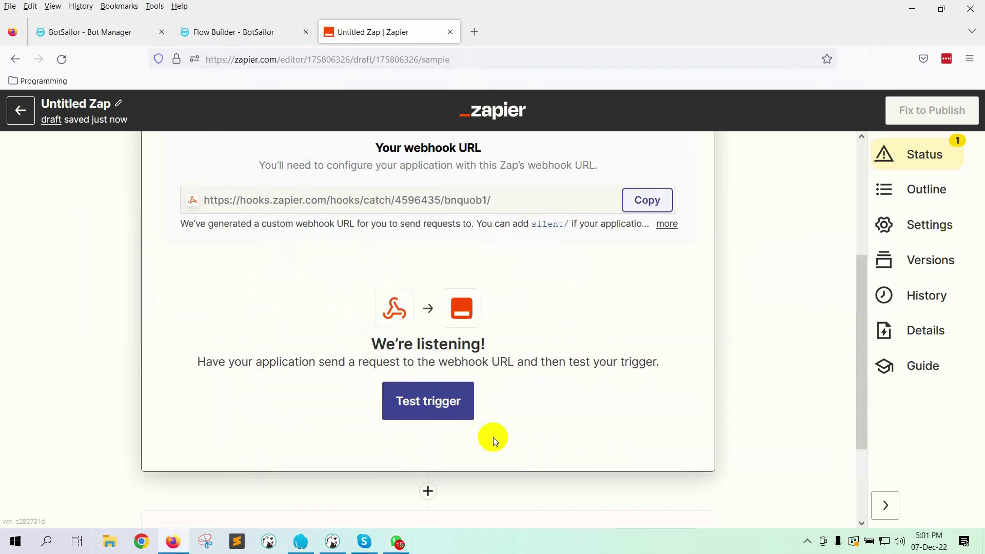
Step: Test the Catch Hook trigger, review the caught request's name, chat ID and email, then continue
left_click(456, 449)
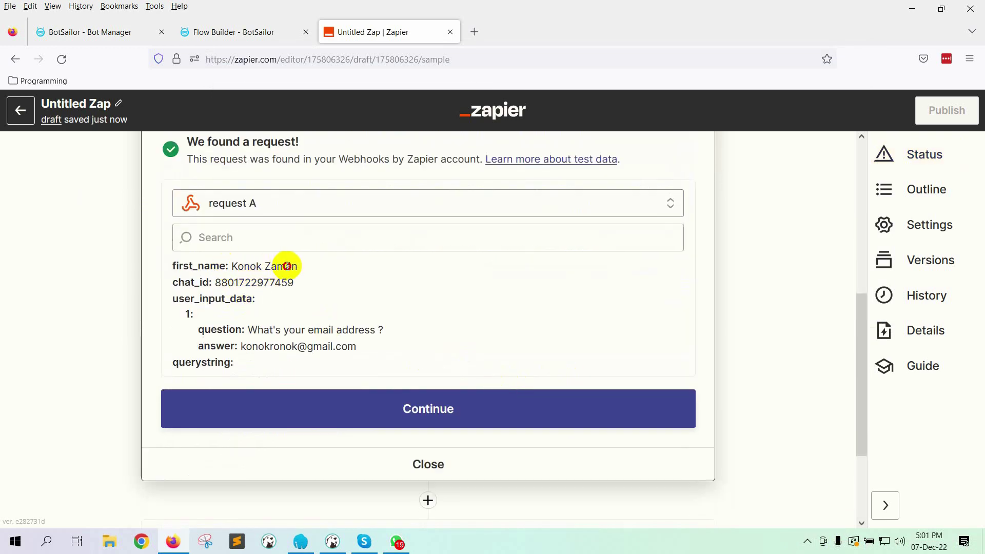
left_click_drag(220, 283, 297, 288)
left_click(394, 298)
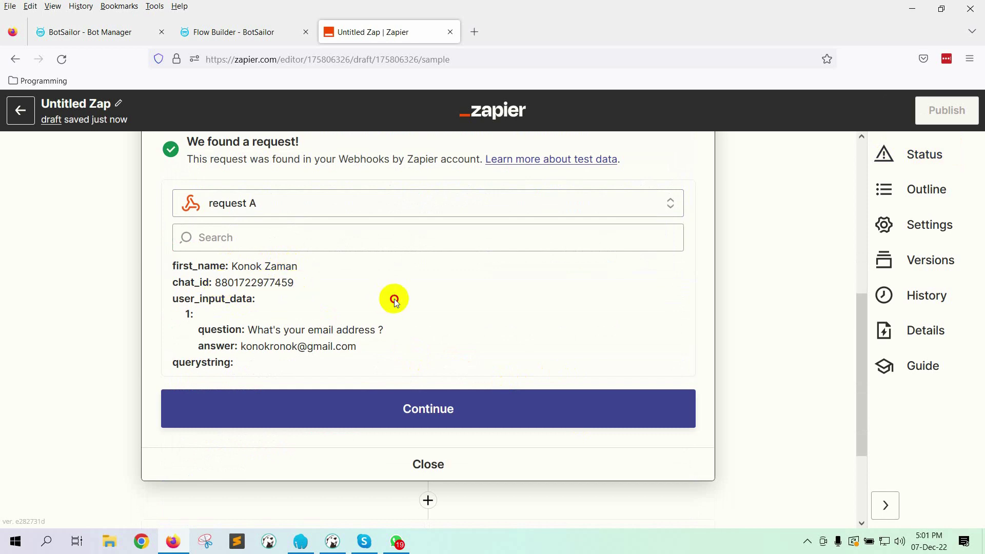
scroll(392, 330, "down", 2)
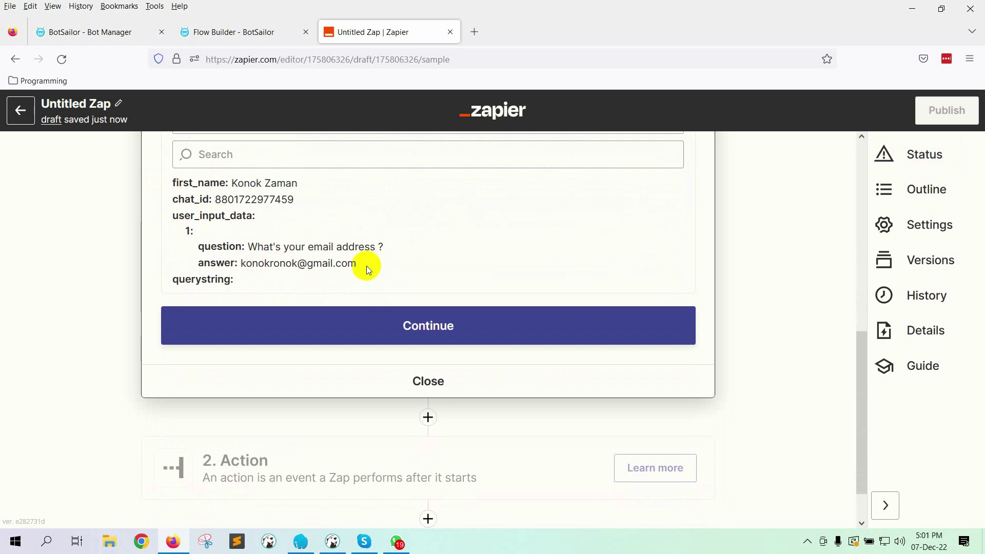
left_click(446, 329)
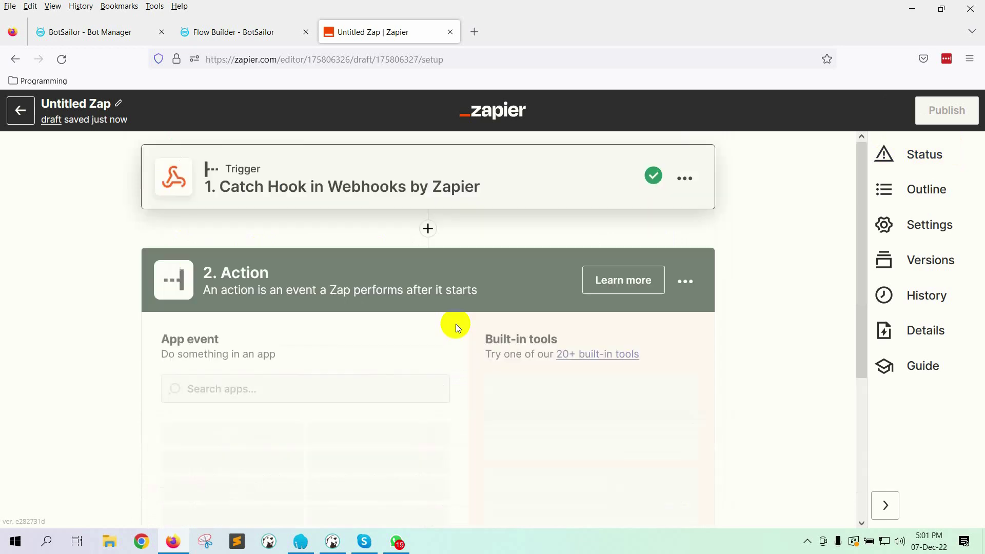
Step: Set the action to Email by Zapier with the Send Outbound Email event
scroll(313, 334, "down", 2)
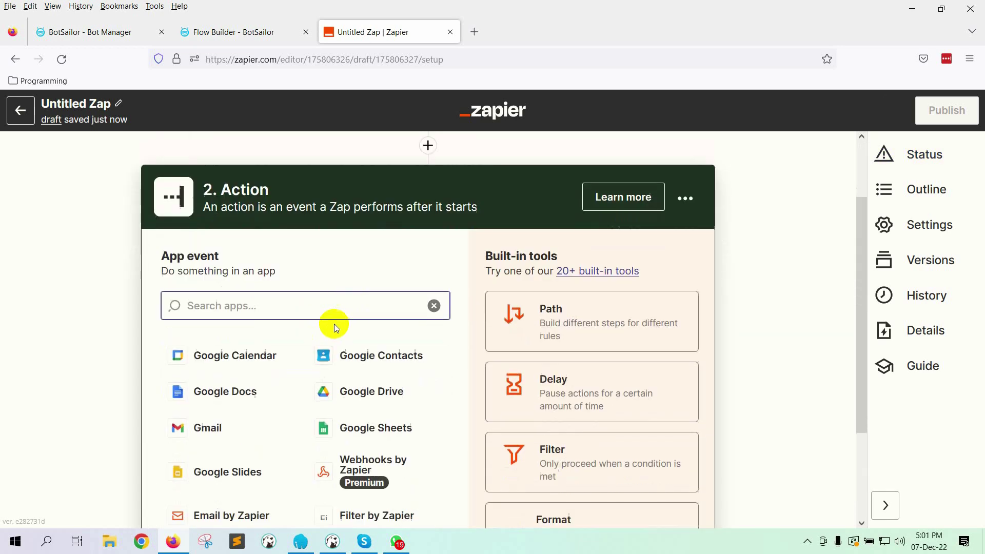
left_click(285, 306)
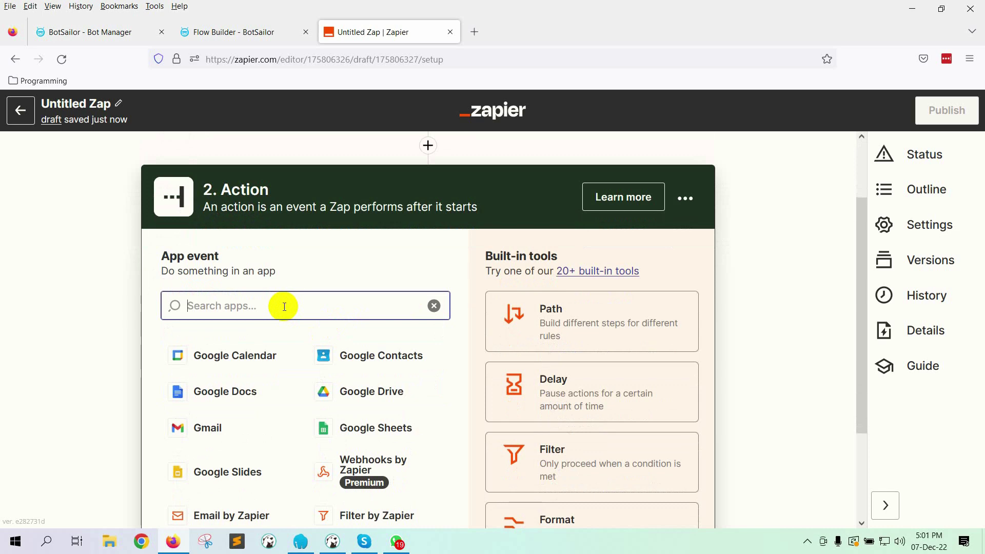
type("email")
left_click(273, 354)
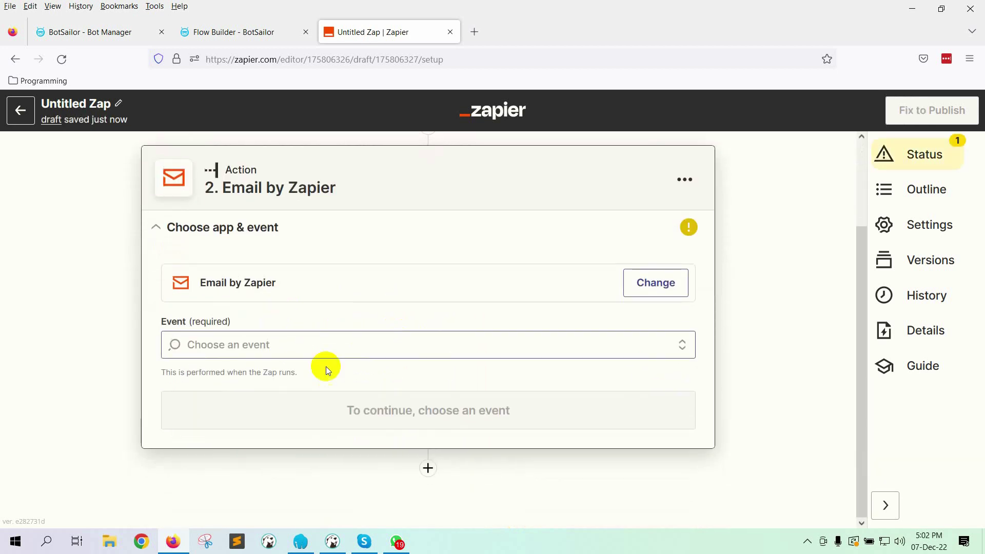
left_click(301, 342)
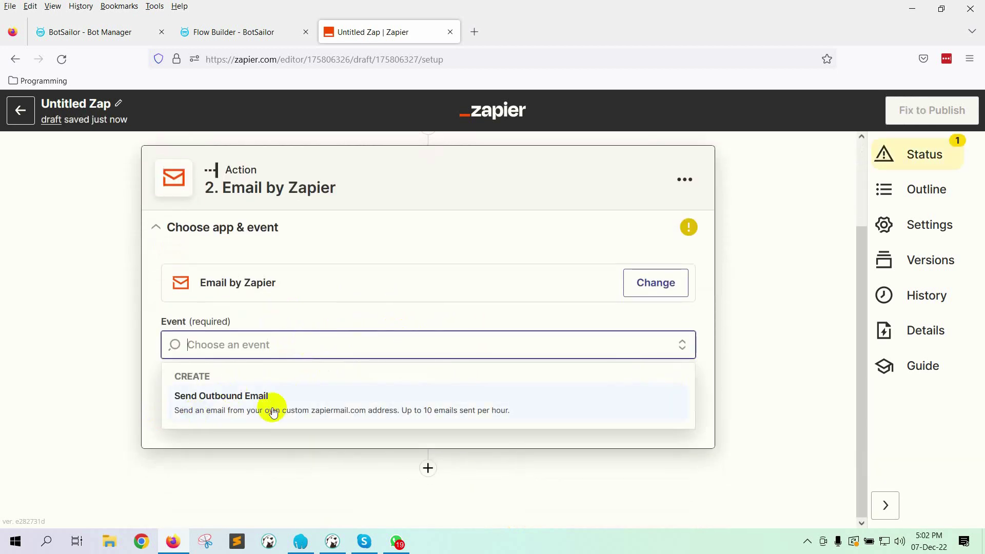
left_click(272, 407)
Step: Address the email to the User Input Data Answer with subject 'This is test message'
left_click(442, 415)
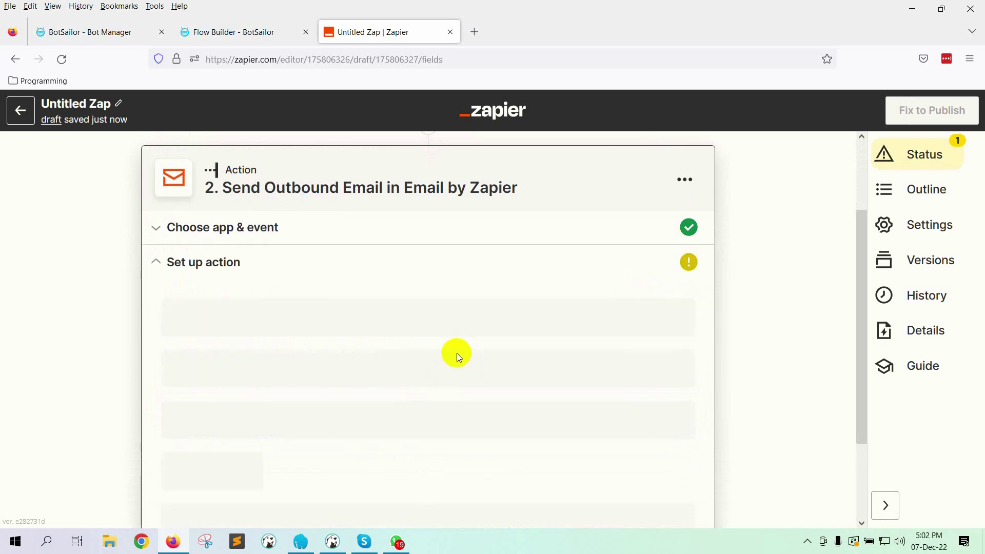
scroll(456, 352, "down", 2)
left_click(294, 247)
left_click(235, 473)
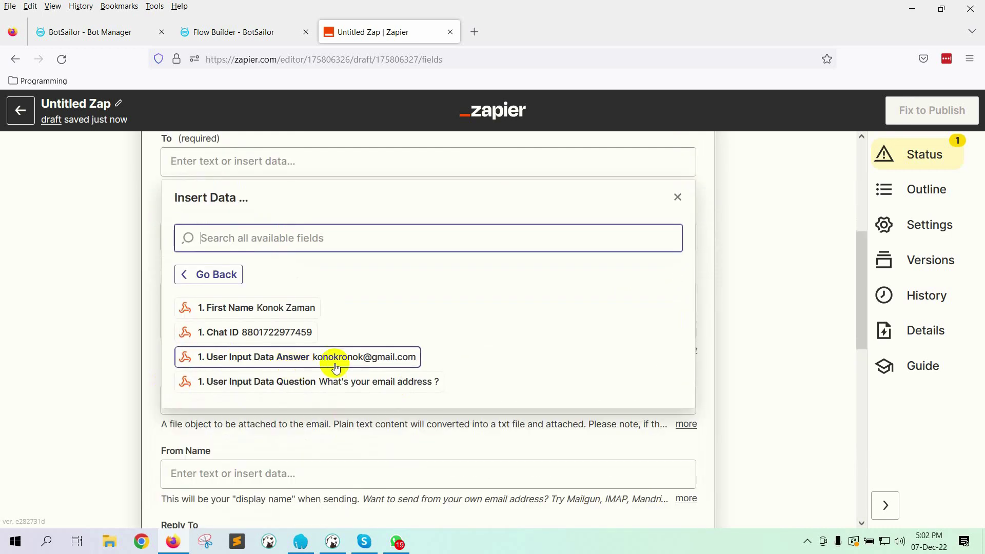
left_click(386, 363)
left_click(740, 303)
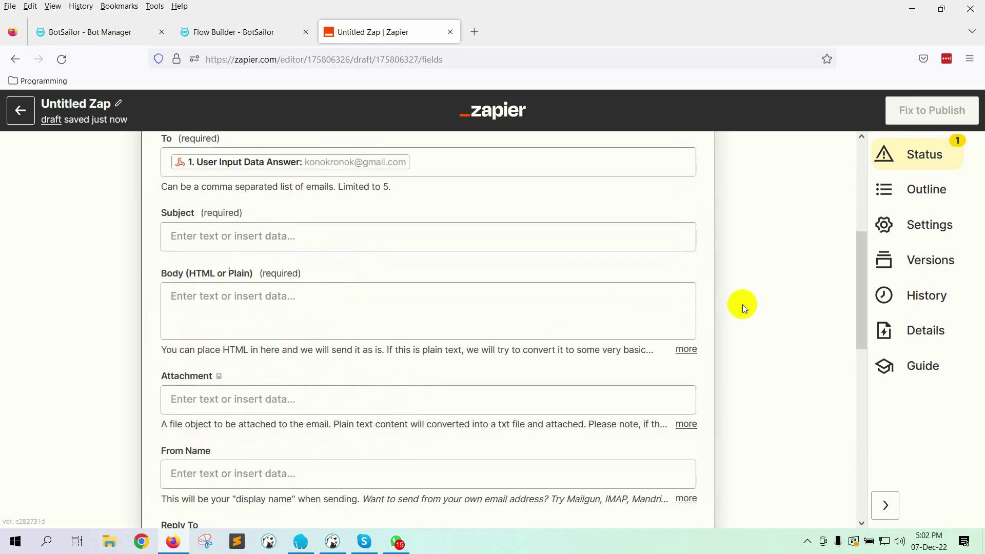
left_click(286, 240)
type("This is")
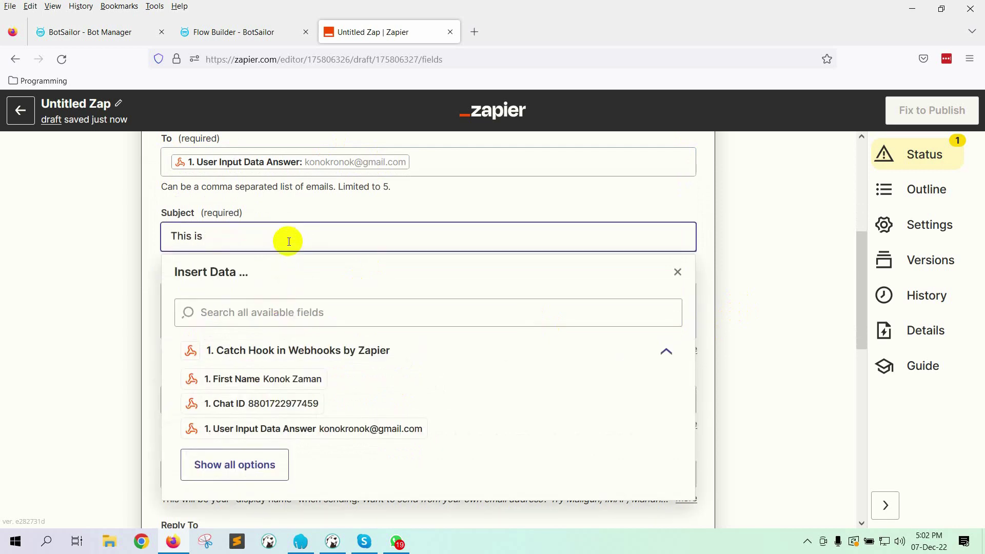
type(" test message")
left_click(784, 292)
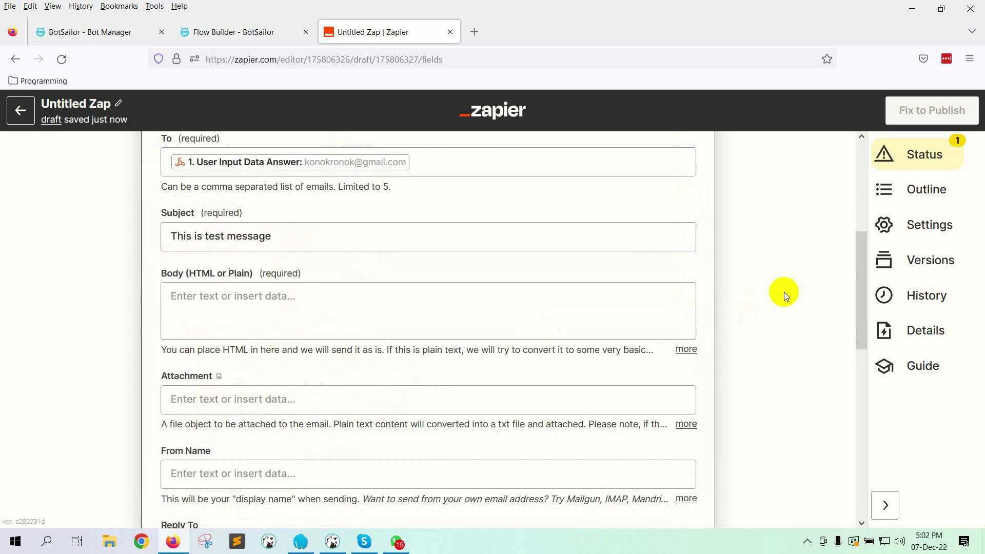
Step: Write the body 'Hi [First Name] This is a test message from Zapier by connecting with BotSailor'
left_click(234, 317)
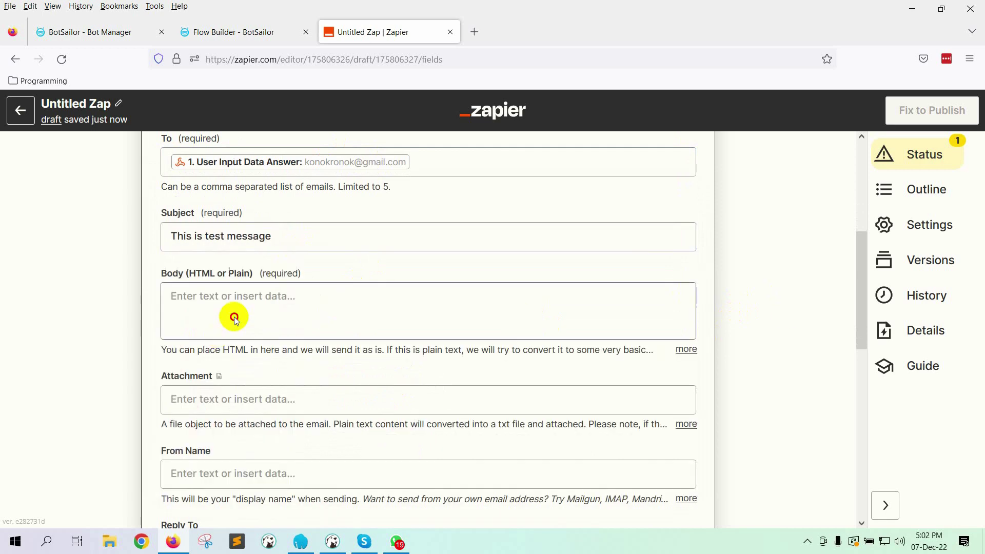
left_click(270, 308)
type("Hi")
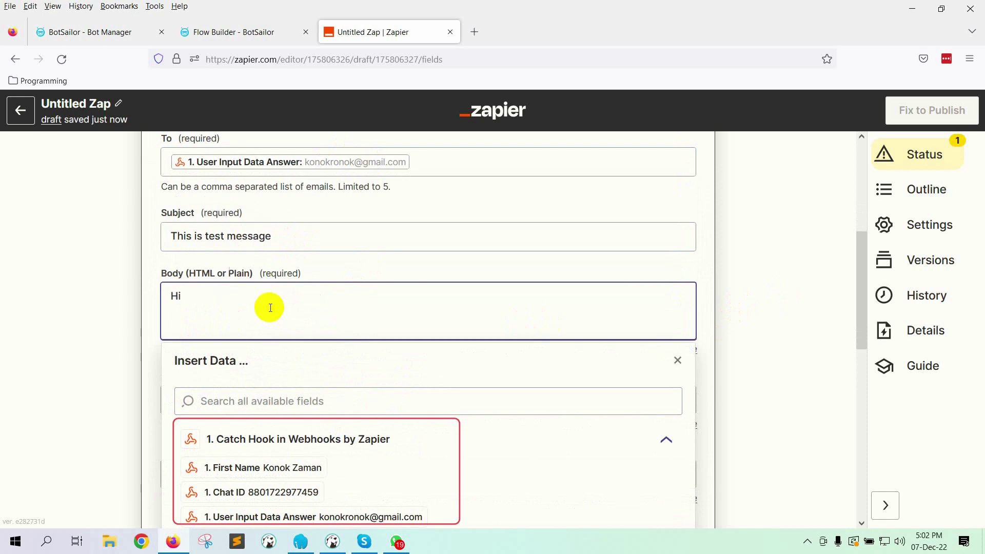
type(" ,")
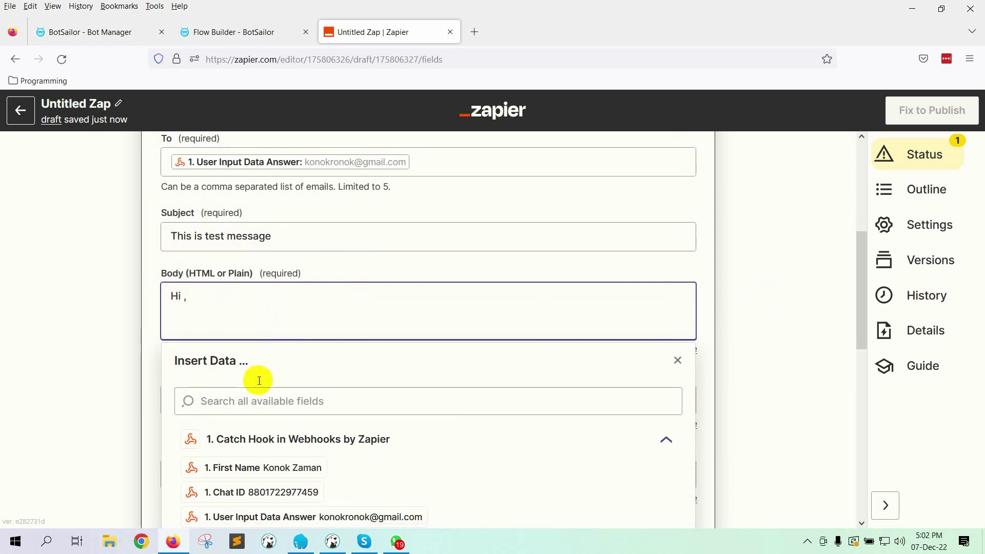
left_click(314, 480)
left_click(187, 298)
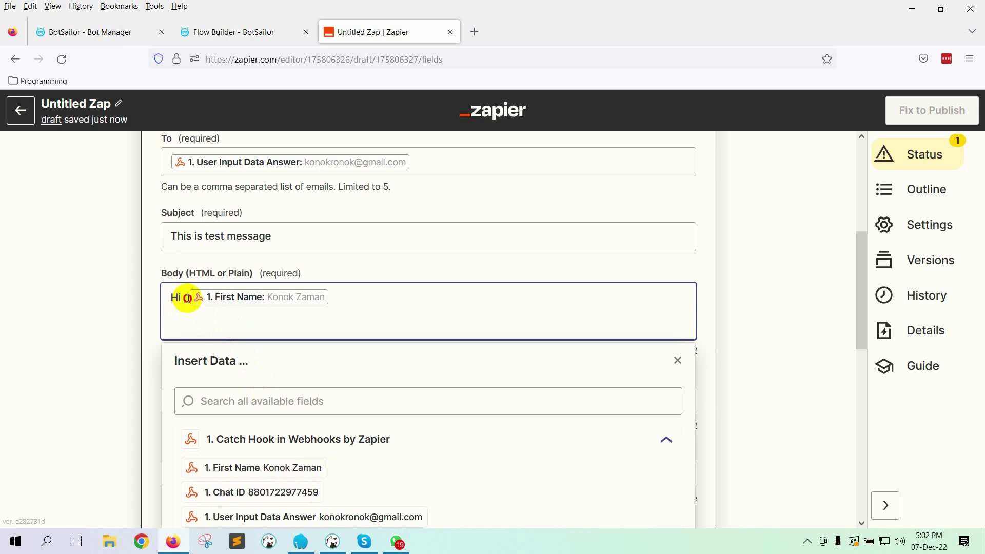
key("BackSpace")
left_click(403, 291)
type("This is")
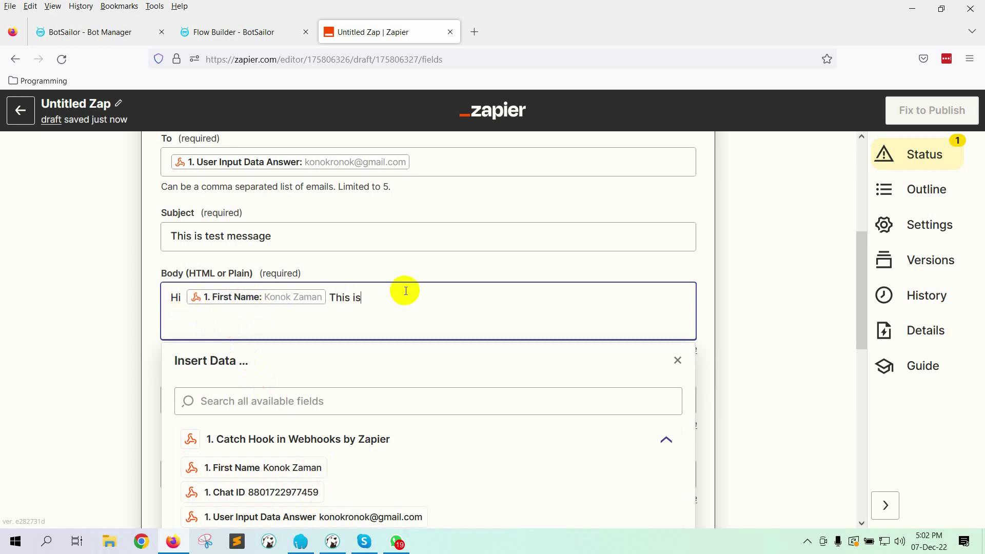
type(" a test message from Zapier by connecting with BotSailor")
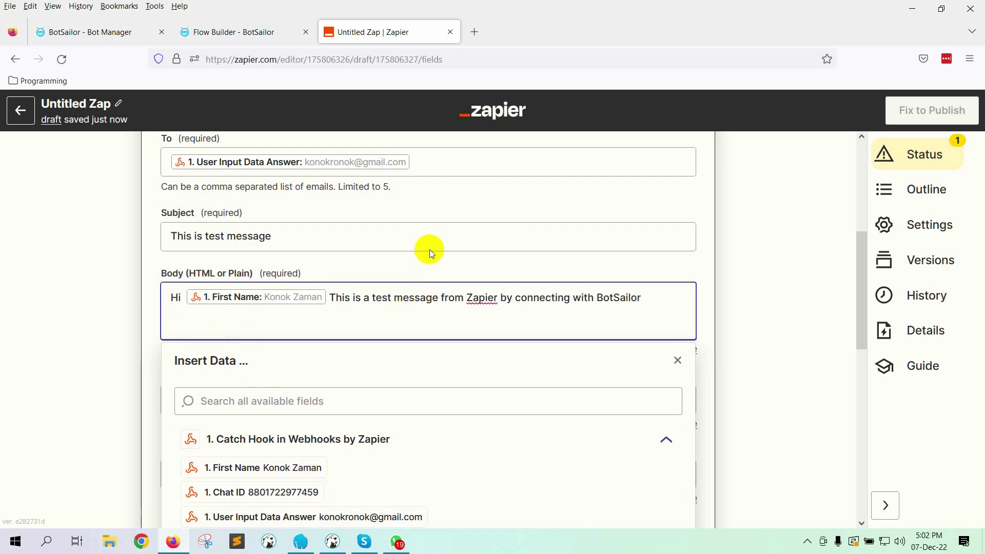
scroll(513, 261, "down", 3)
left_click(745, 244)
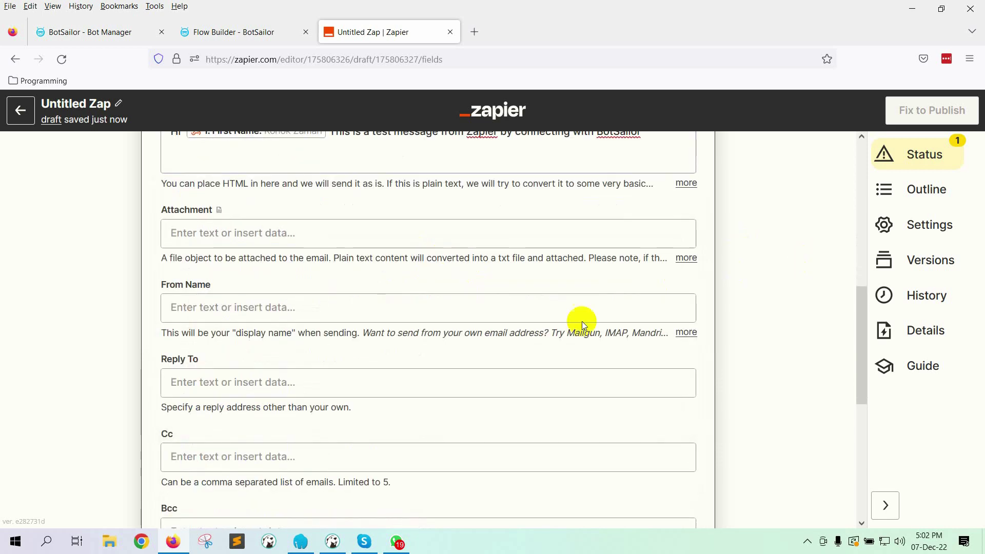
Step: Finish the action setup and send a test email
scroll(513, 313, "down", 5)
scroll(365, 302, "down", 3)
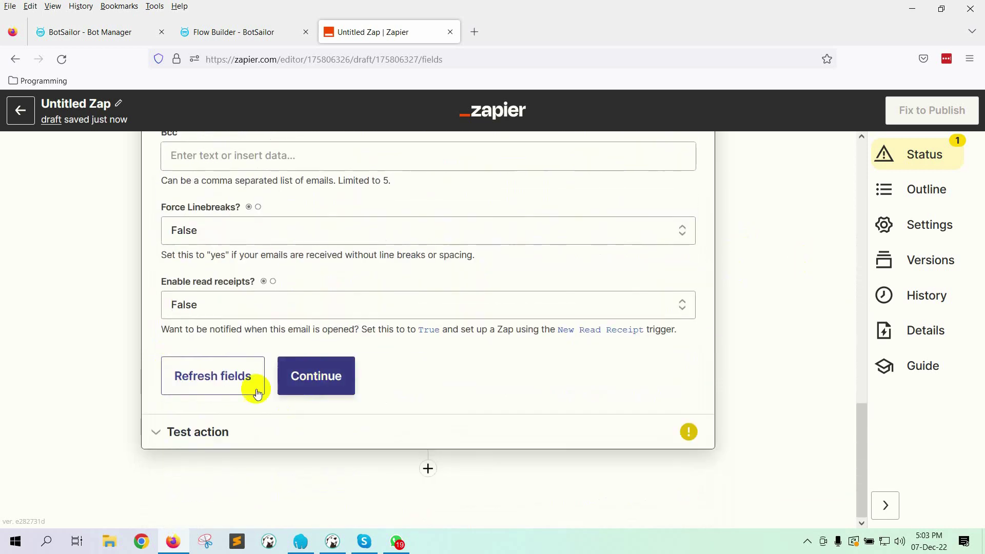
left_click(313, 378)
scroll(380, 367, "up", 2)
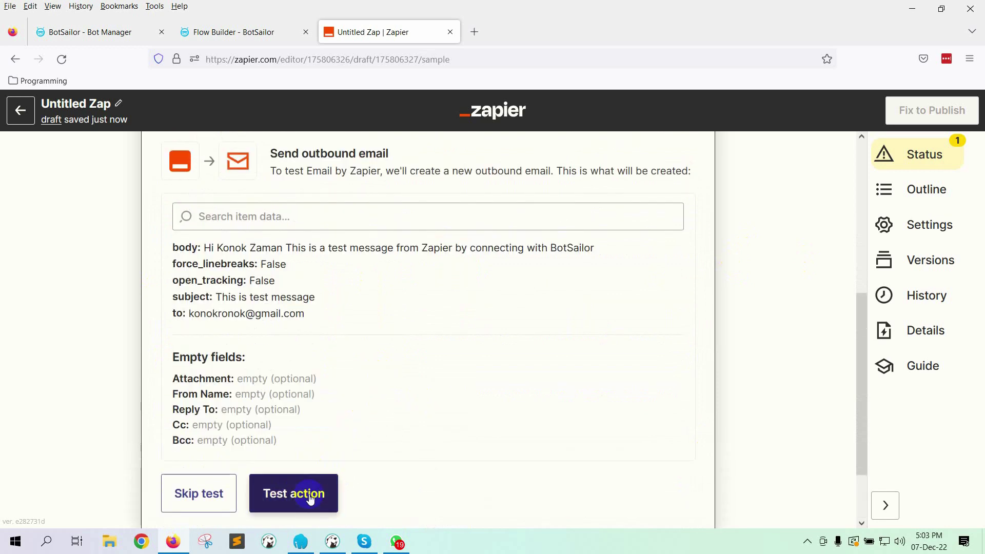
left_click(314, 491)
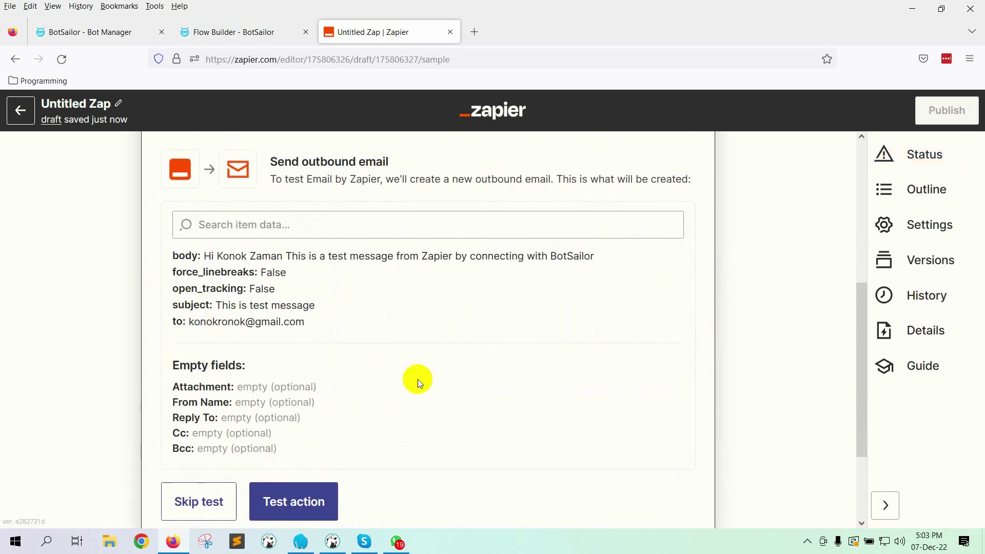
Step: Check the 'This is test message' email under Gmail Updates, then return to Zapier
left_click(474, 32)
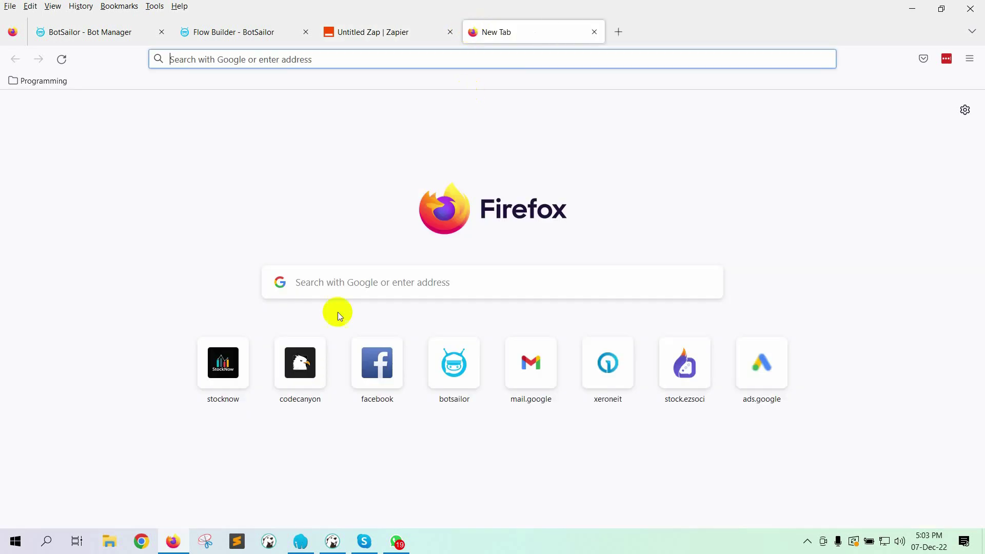
left_click(521, 362)
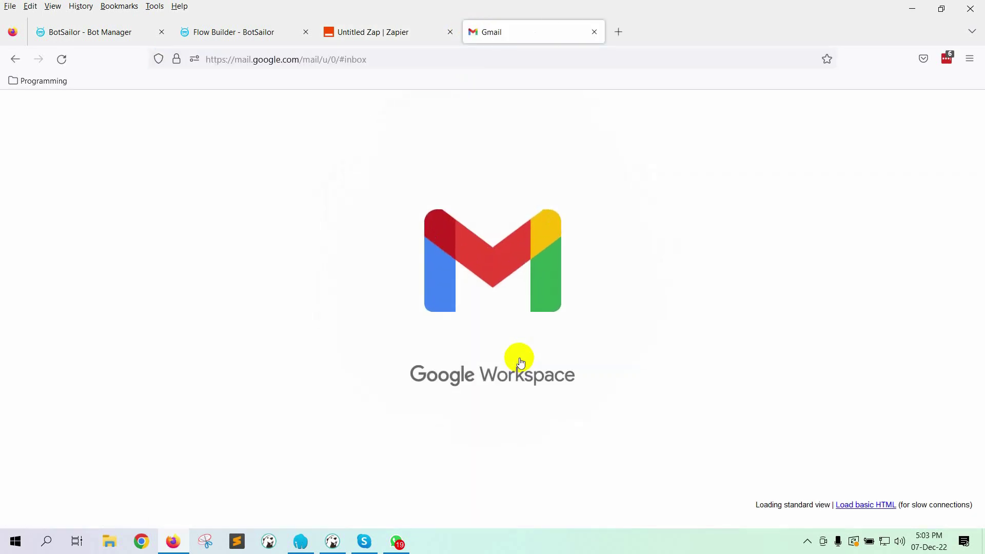
left_click(648, 183)
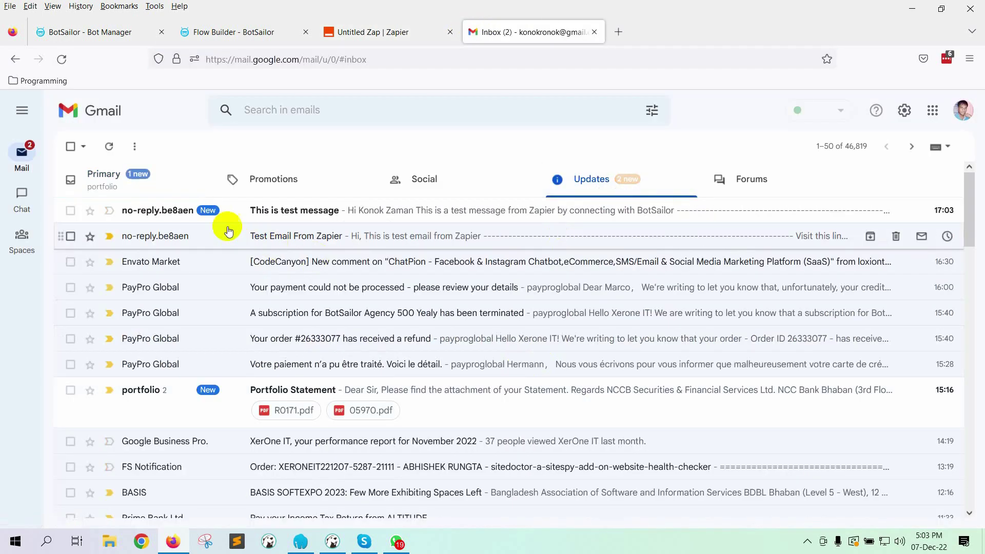
left_click(404, 210)
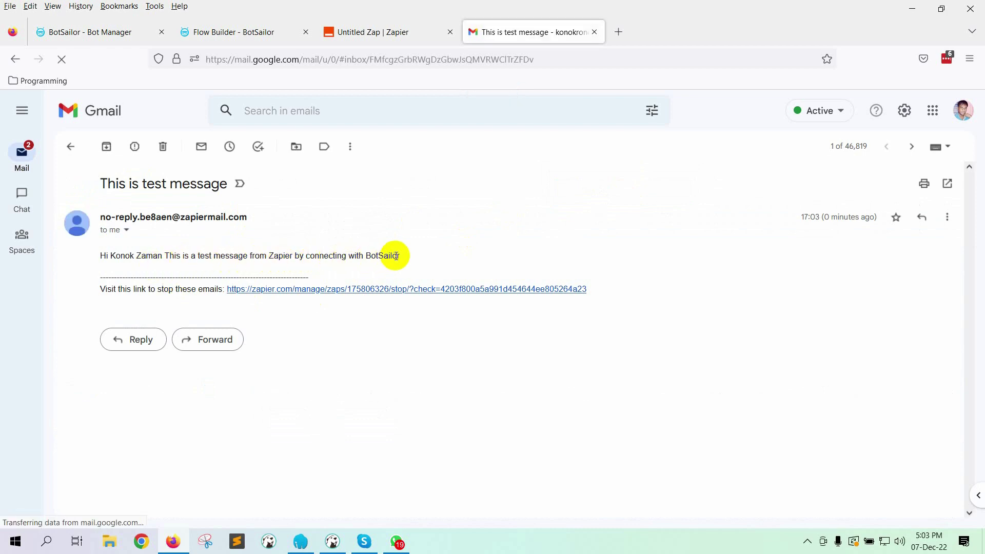
left_click(377, 21)
Step: Publish the zap using Publish & Turn On
scroll(513, 399, "down", 3)
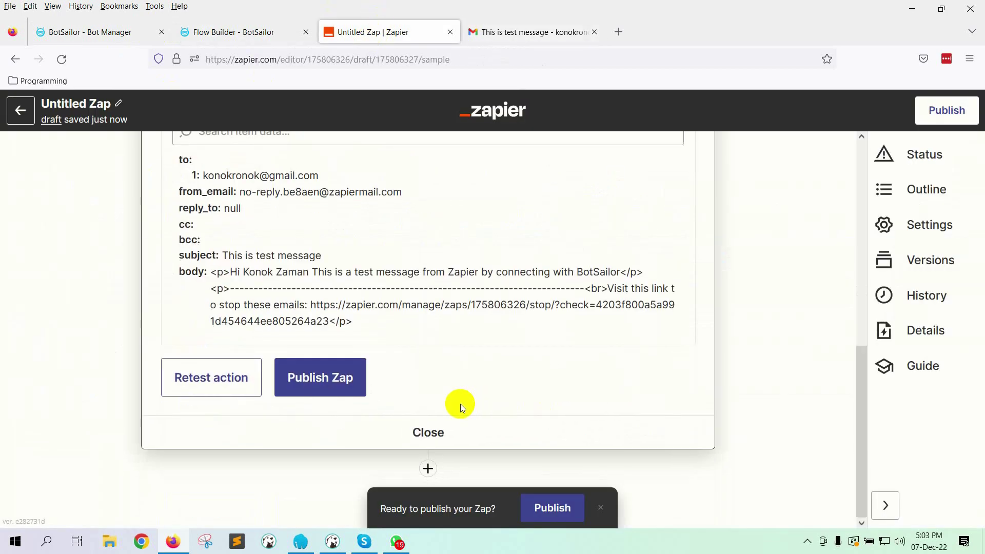
left_click(304, 394)
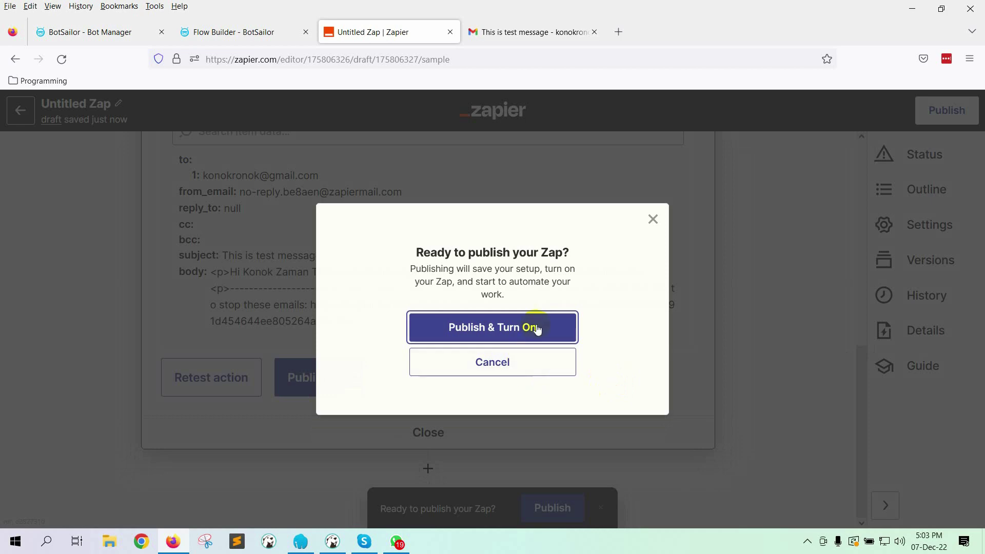
left_click(534, 326)
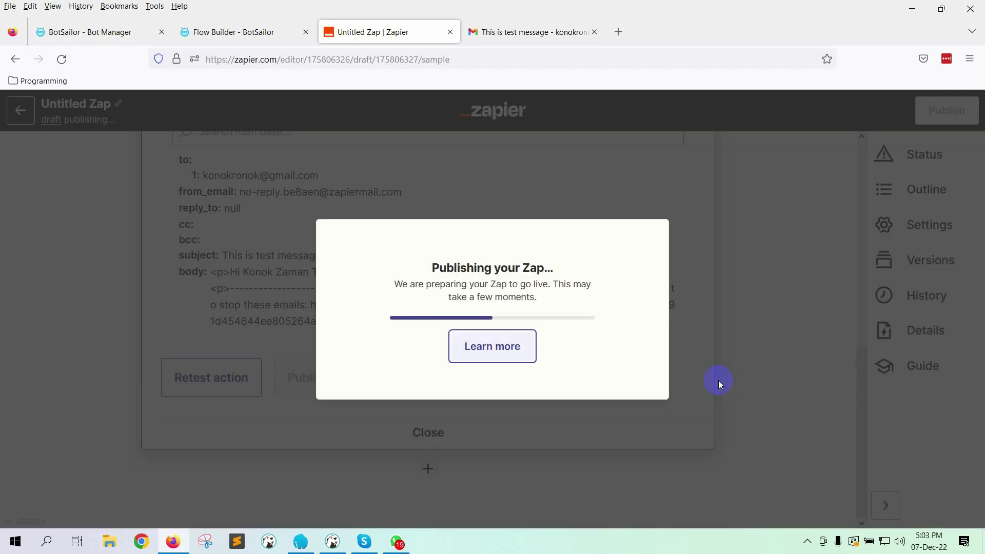